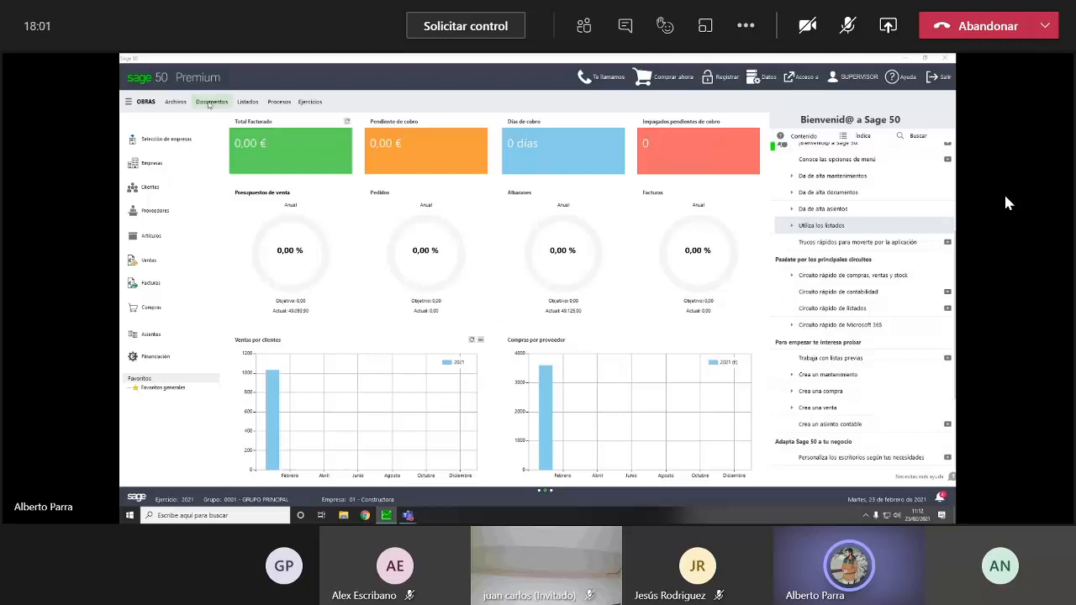
# - Open sales quote 3 from the Ventas quotes and bring up its Presto importer
pyautogui.click(145, 101)
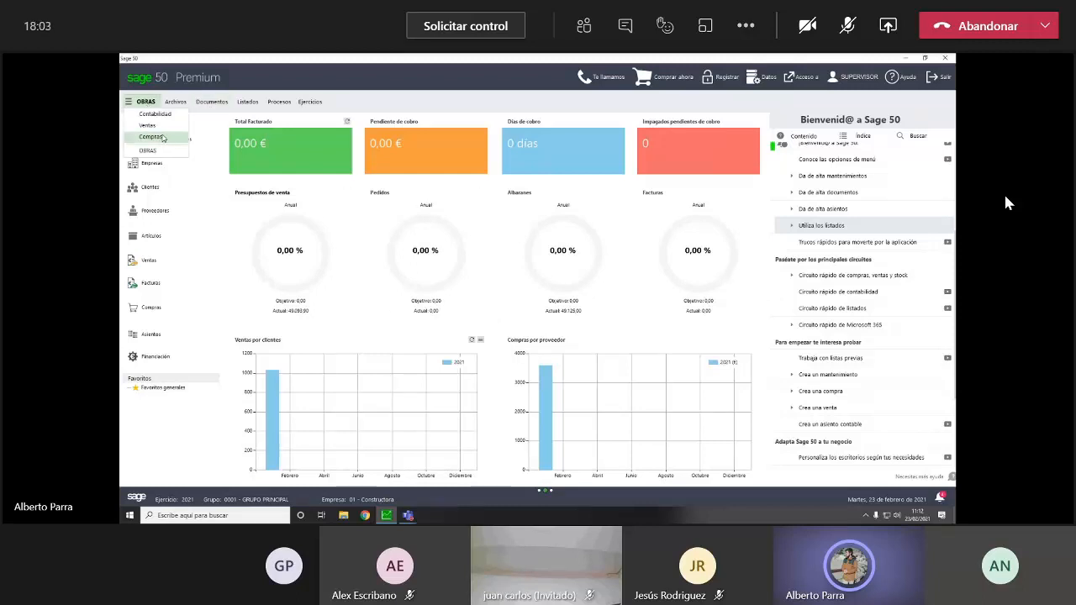
pyautogui.click(147, 125)
pyautogui.click(147, 101)
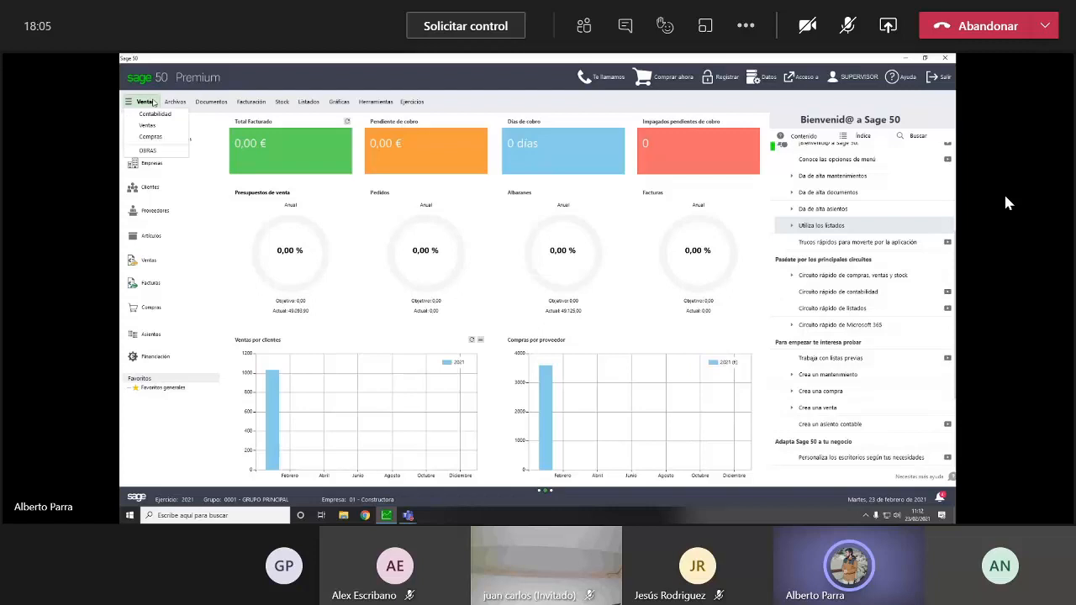
pyautogui.click(211, 100)
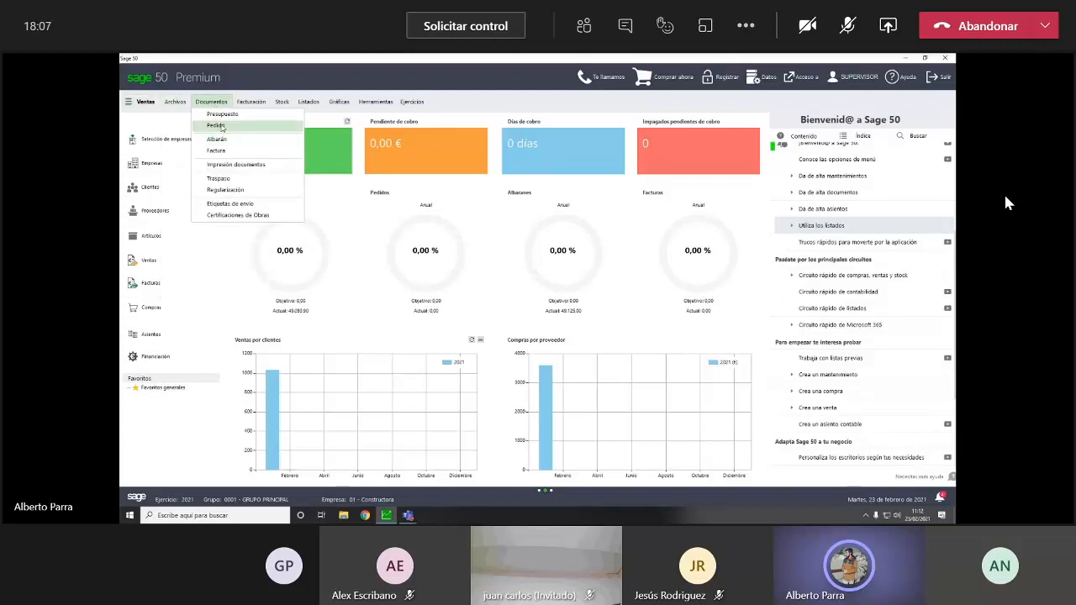
pyautogui.click(221, 114)
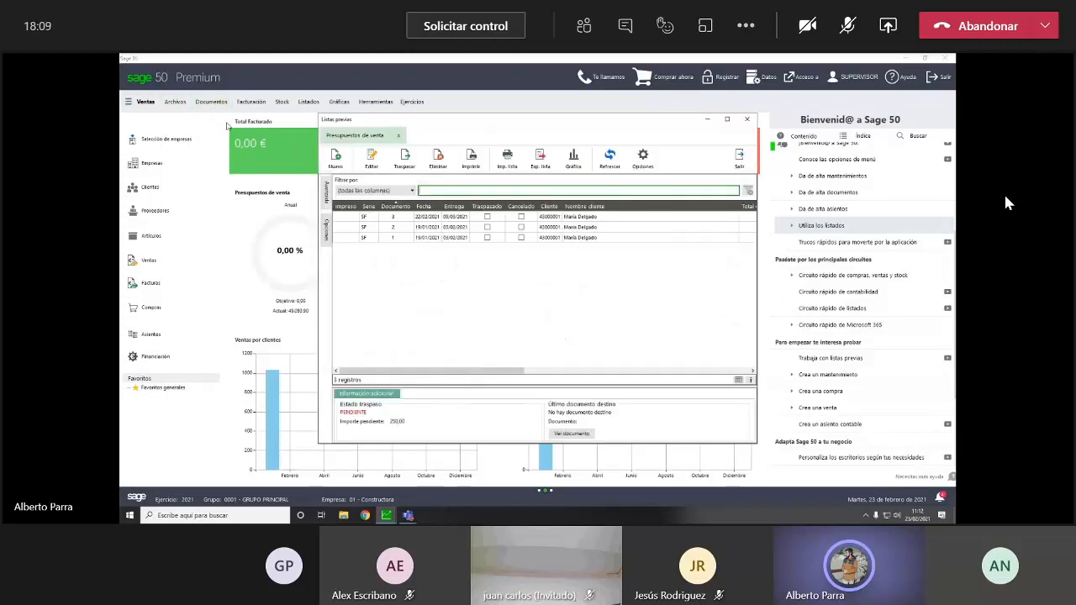
pyautogui.doubleClick(400, 224)
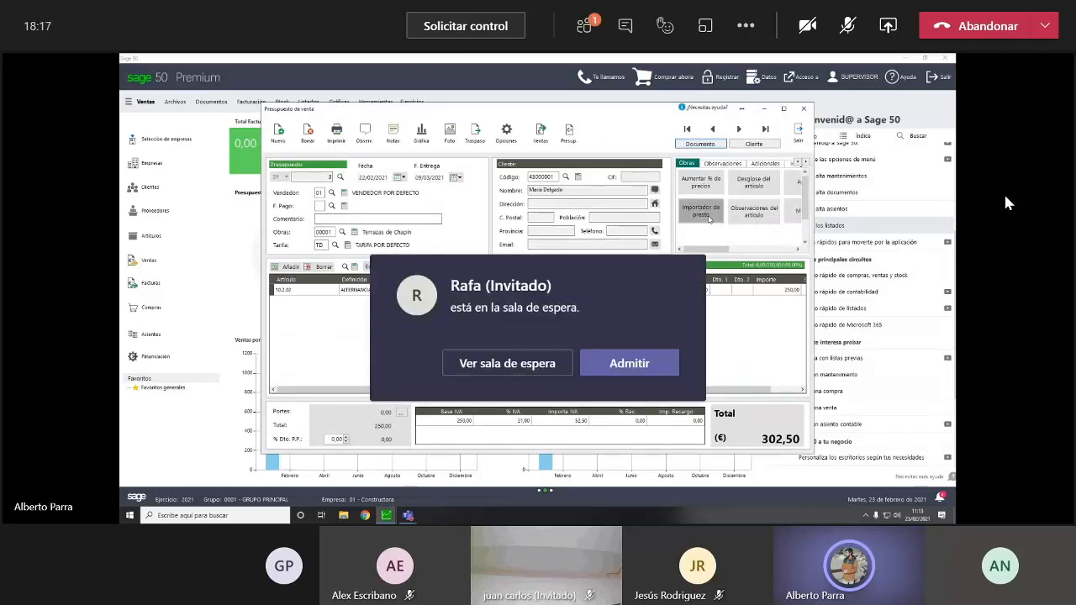
pyautogui.click(709, 219)
# - Admit the guest in the waiting room to the meeting and check the participant list
pyautogui.click(630, 363)
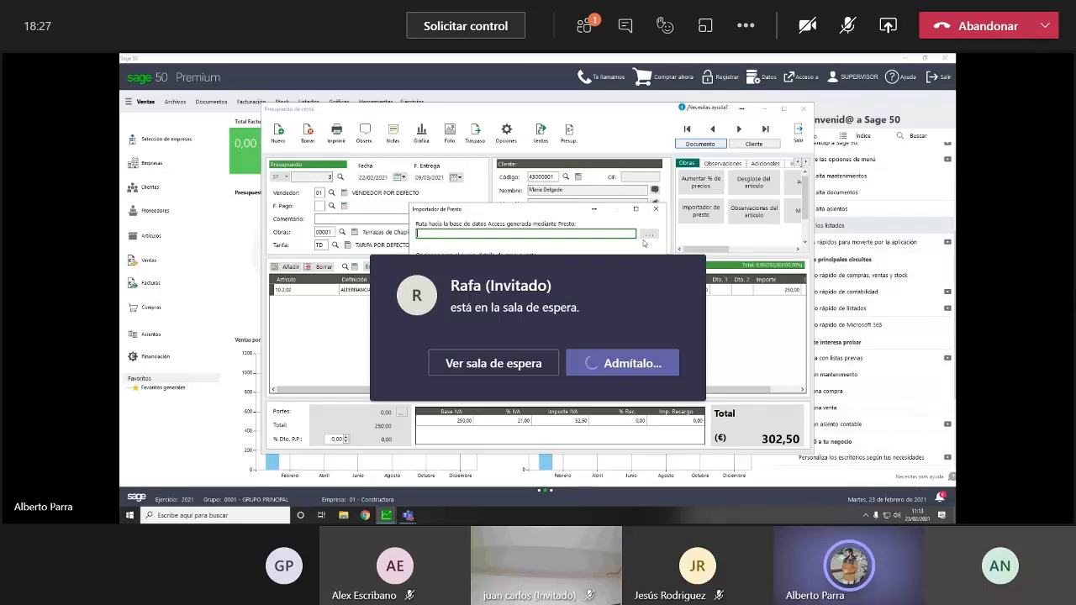
pyautogui.moveTo(637, 278); pyautogui.dragTo(981, 311)
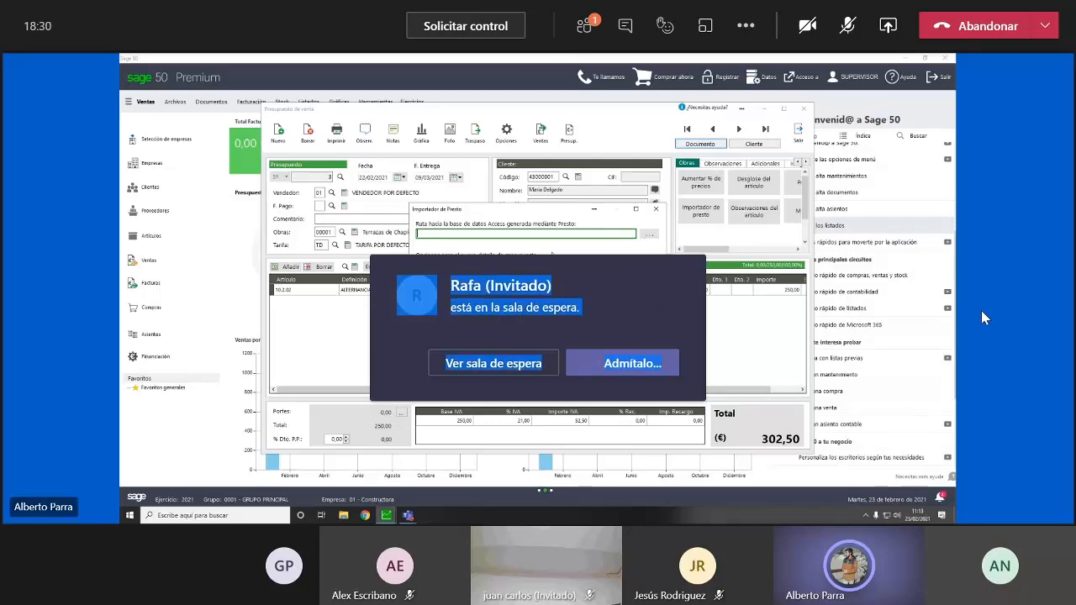
pyautogui.click(661, 324)
pyautogui.click(608, 374)
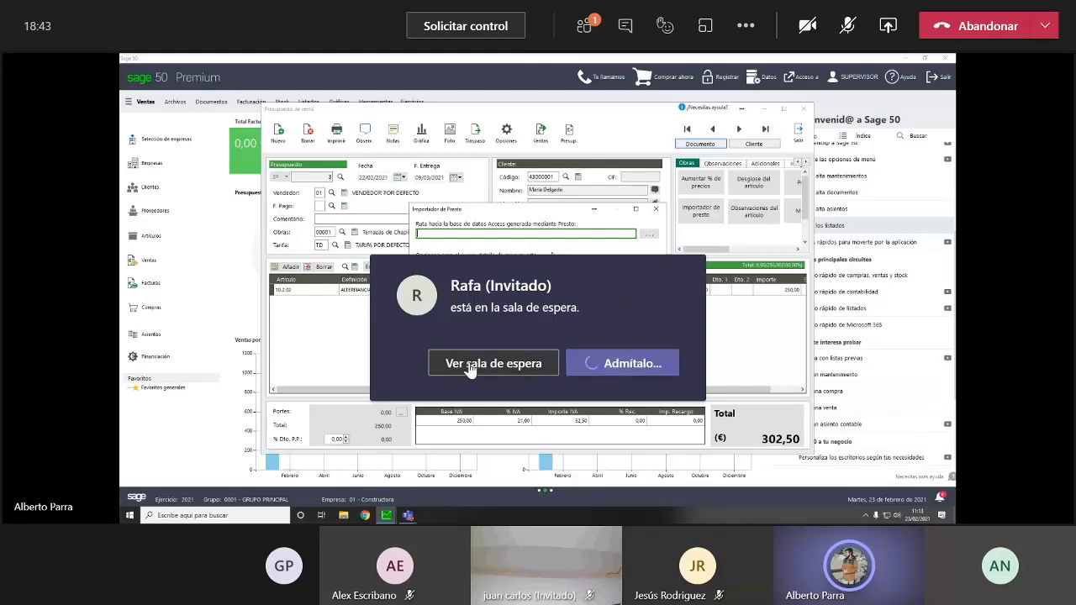
pyautogui.click(586, 29)
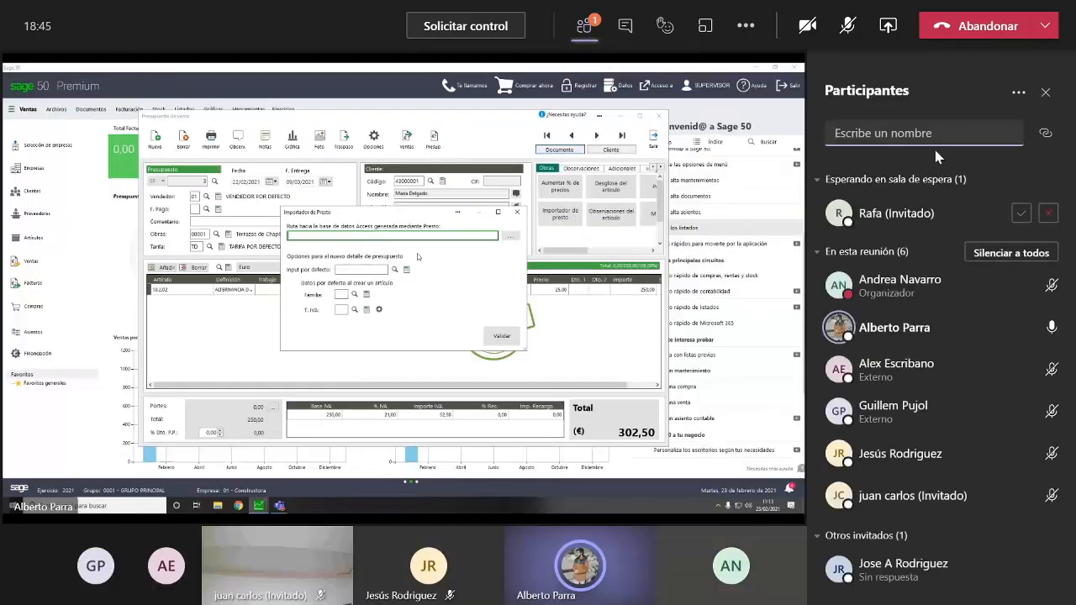
pyautogui.click(1023, 218)
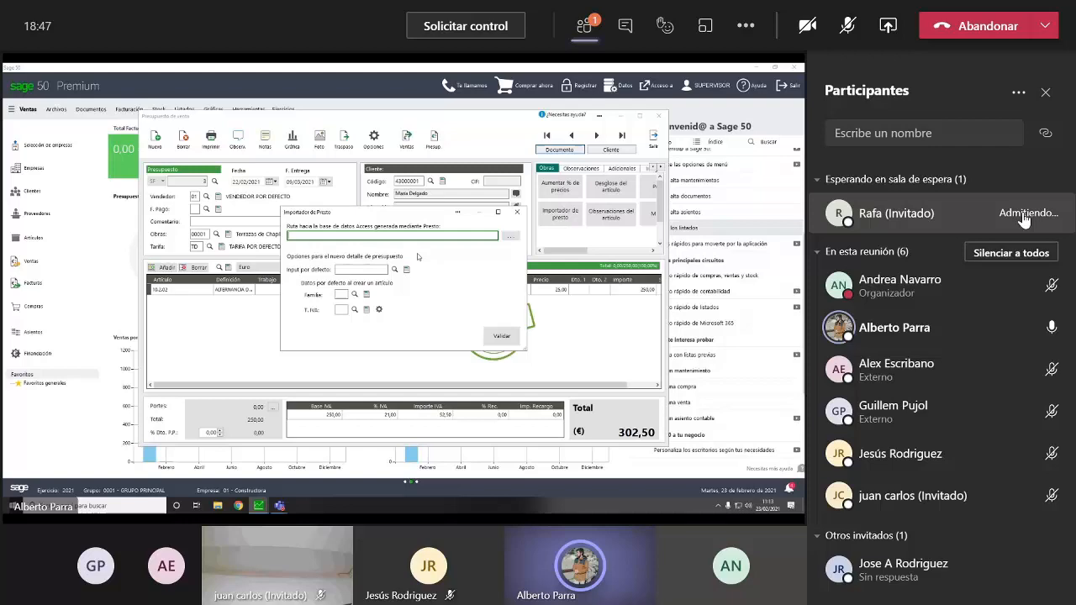
pyautogui.click(1046, 94)
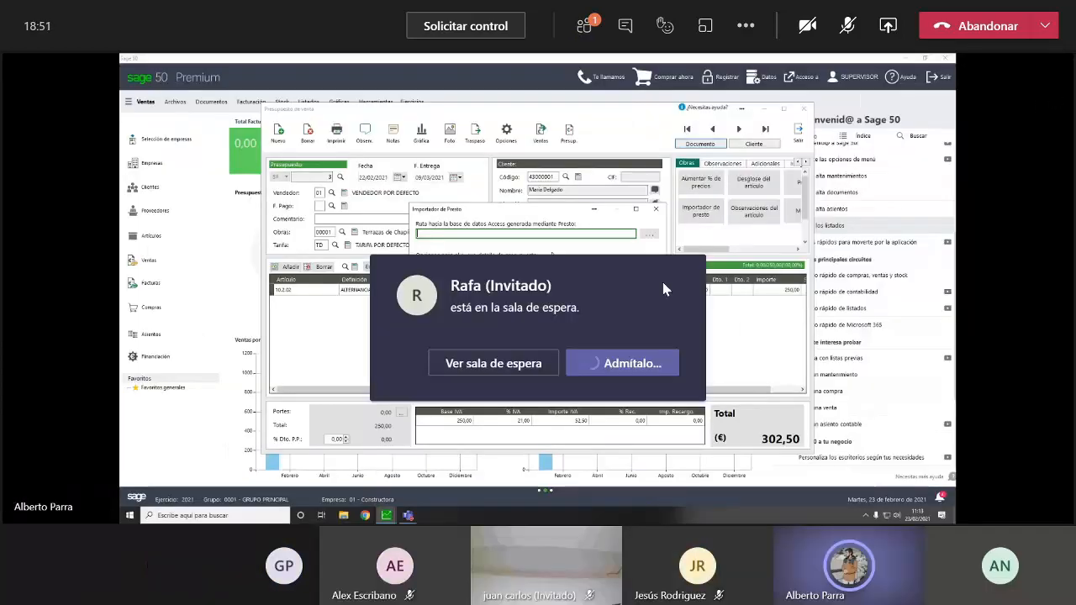
pyautogui.click(585, 26)
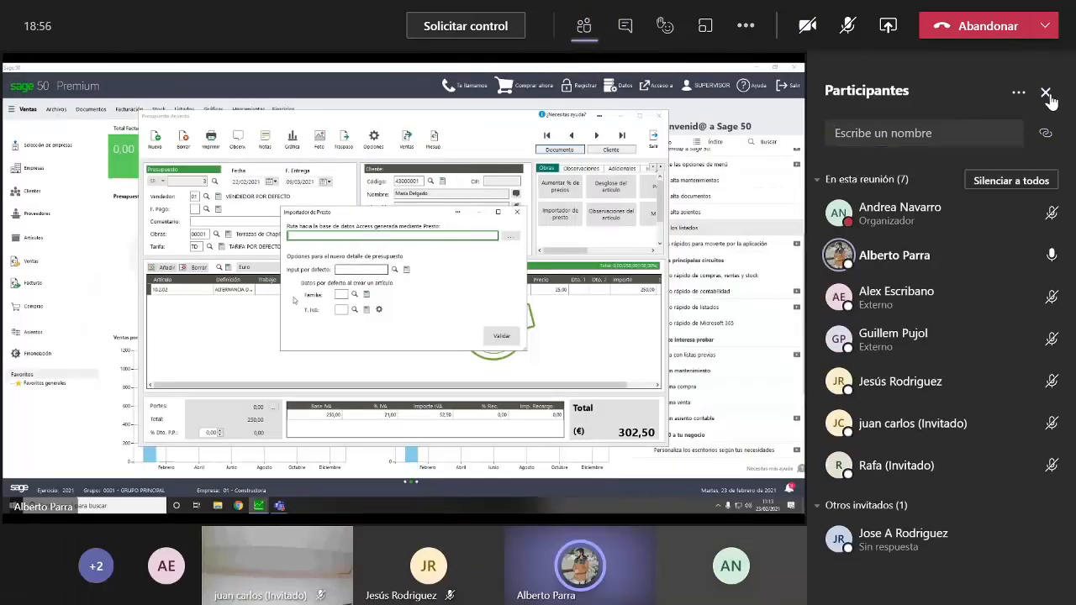
pyautogui.click(1047, 93)
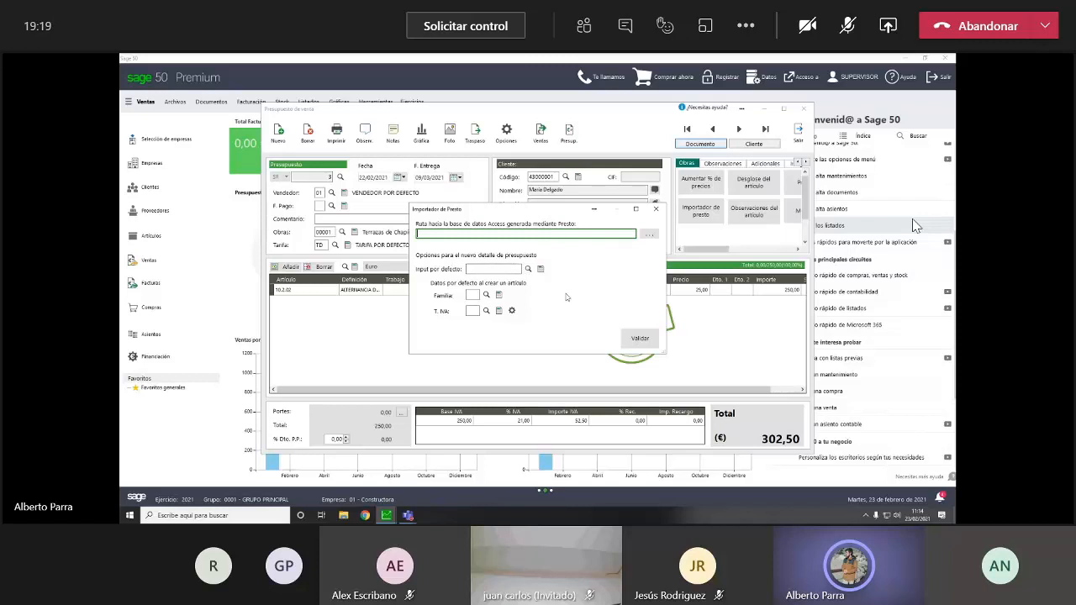
# - Close the Presto importer, go back to sales quote 2 and examine the definition and input of its first lines
pyautogui.click(656, 209)
pyautogui.click(716, 129)
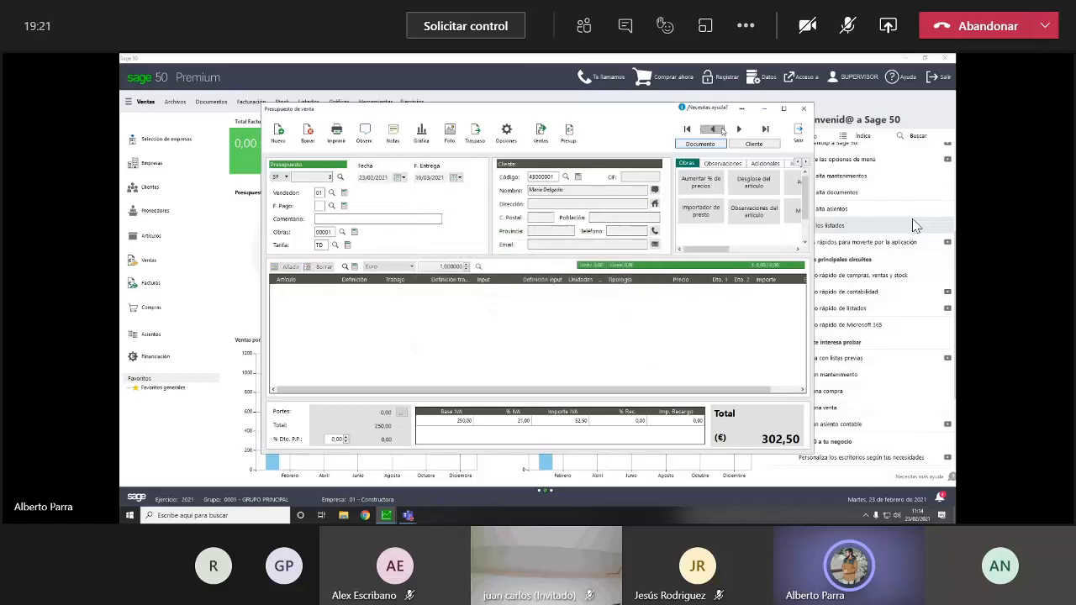
pyautogui.click(719, 130)
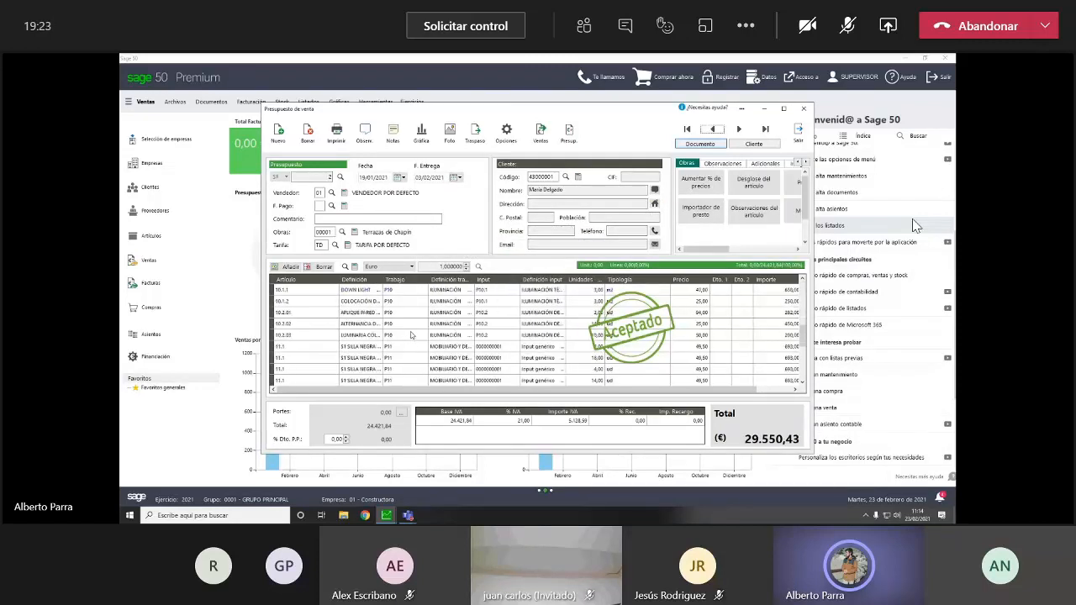
pyautogui.scroll(5, 411, 336)
pyautogui.click(366, 292)
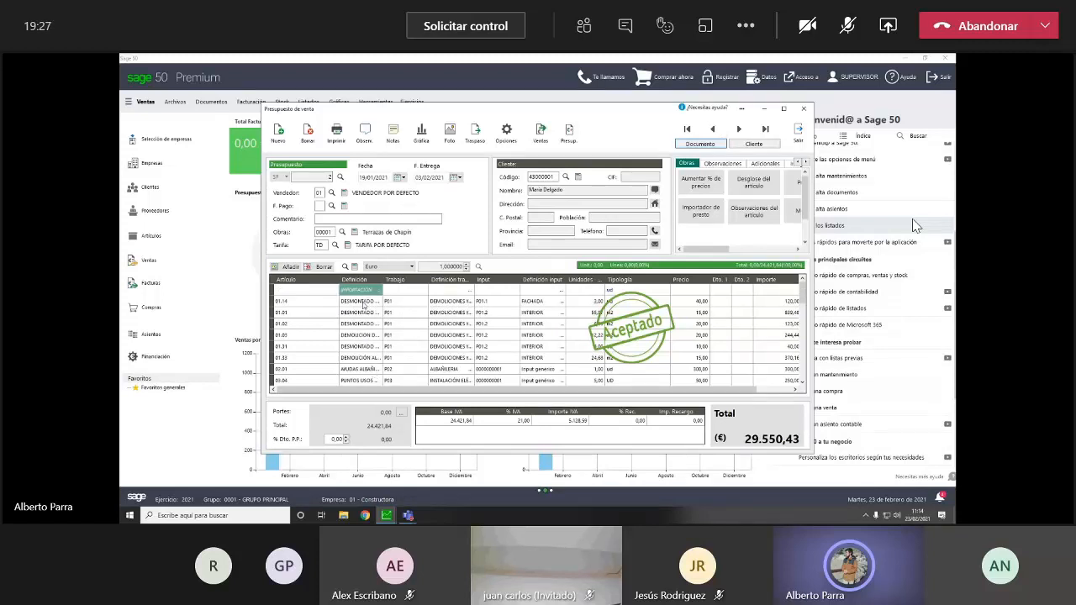
pyautogui.click(494, 303)
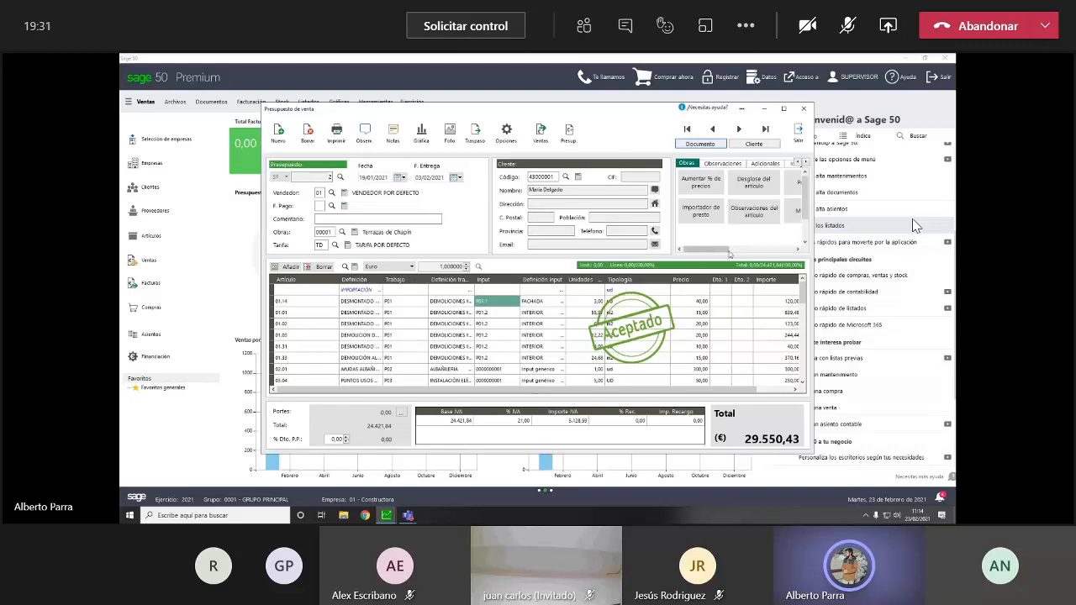
# - View the measurement breakdown of article 01.14 in the quote and close it
pyautogui.moveTo(722, 250); pyautogui.dragTo(735, 252)
pyautogui.click(783, 211)
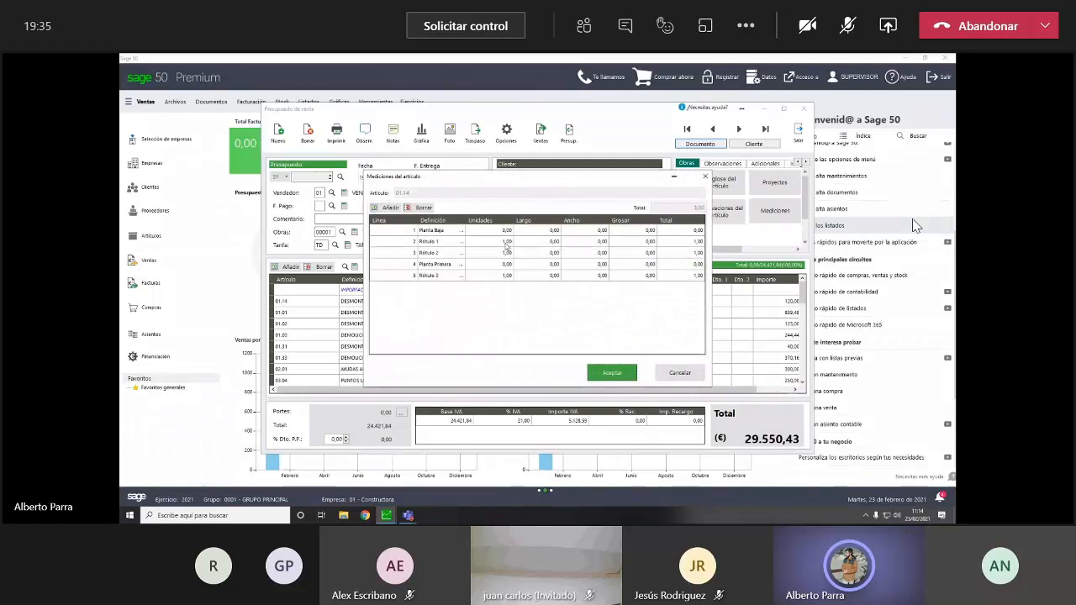
pyautogui.click(494, 241)
pyautogui.click(705, 176)
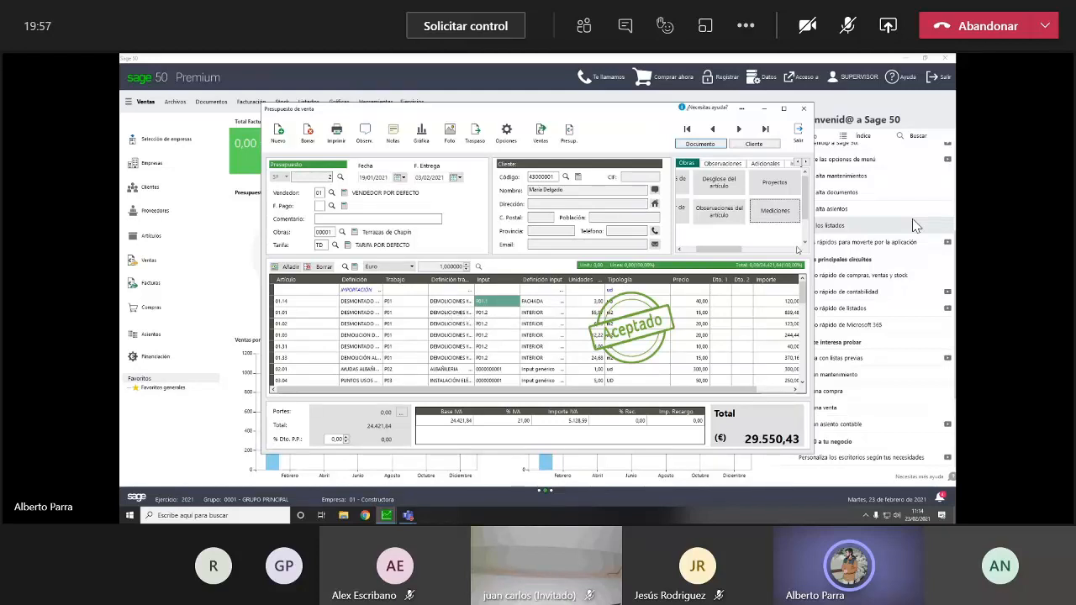
# - Update the works project associated with the quote, with the option to present the project once it is generated
pyautogui.moveTo(718, 249)
pyautogui.mouseDown()
pyautogui.moveTo(706, 250)
pyautogui.moveTo(736, 251)
pyautogui.mouseUp()
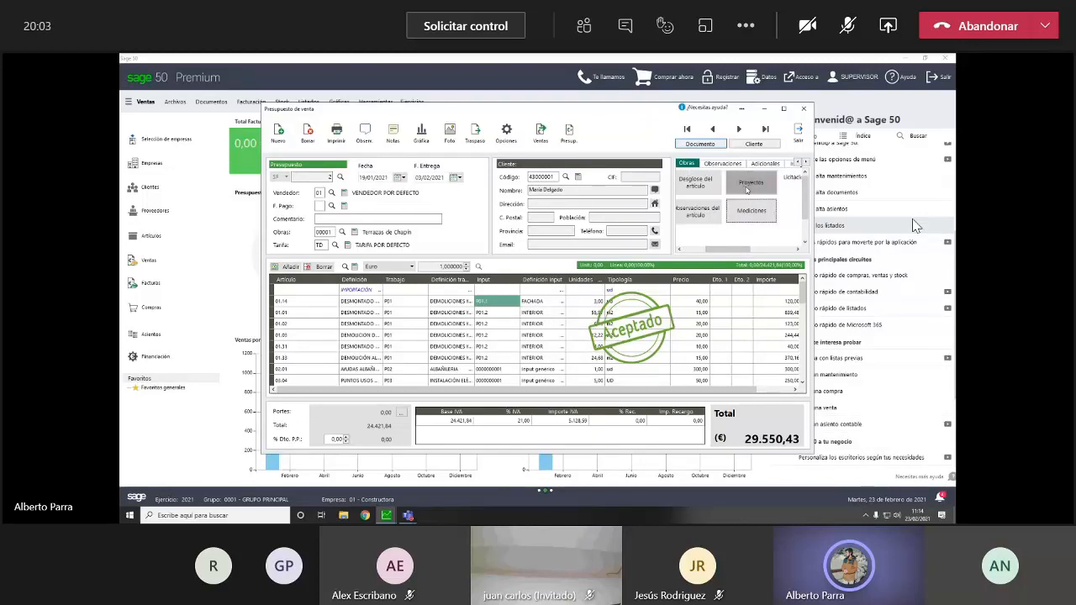
pyautogui.click(747, 189)
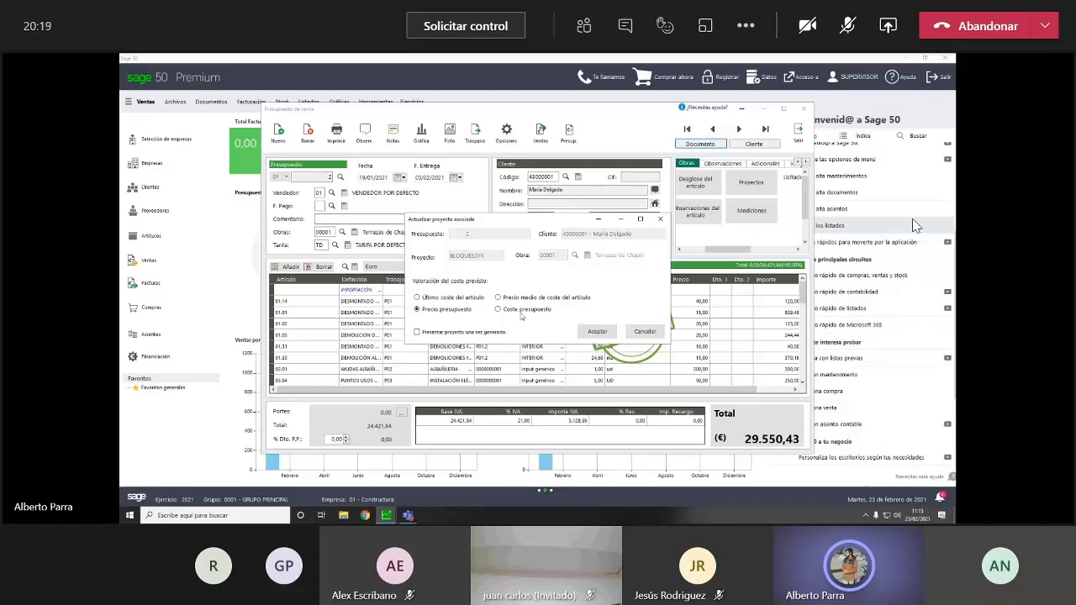
pyautogui.click(449, 333)
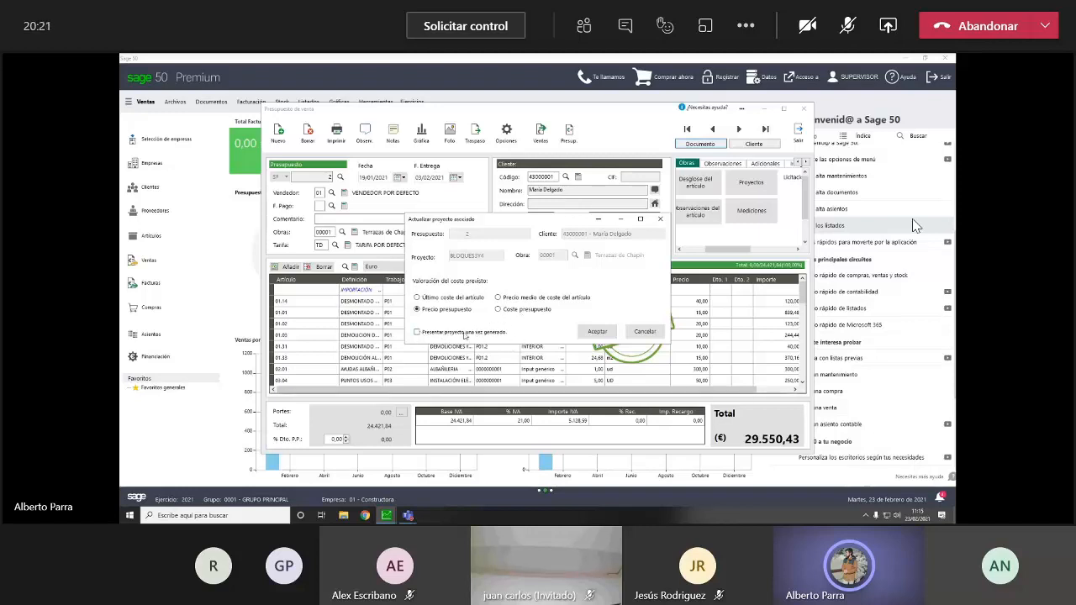
pyautogui.click(598, 332)
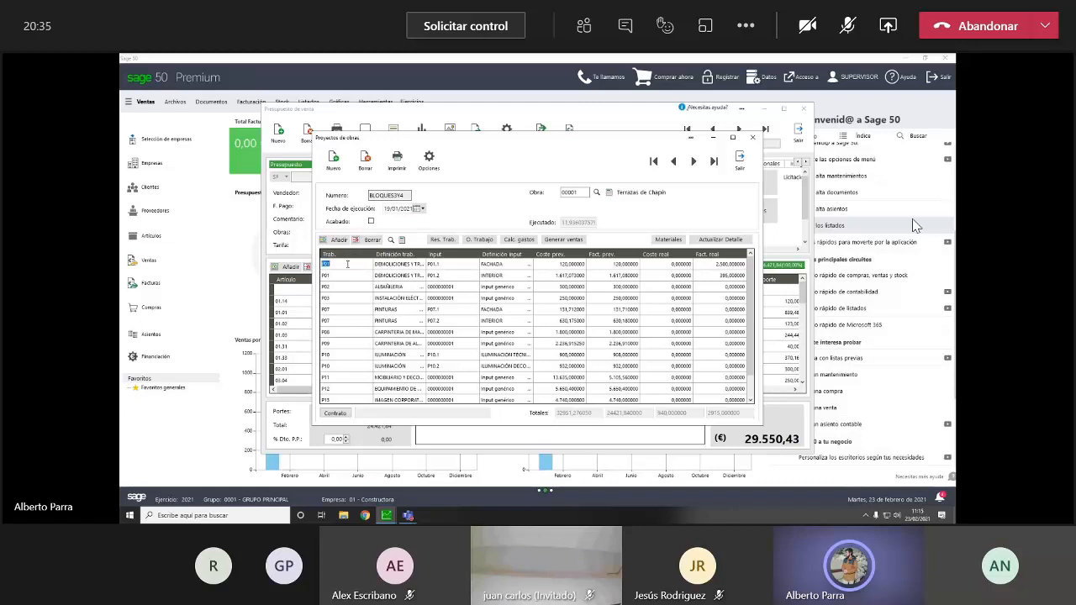
# - Examine the project's expected and actual costs and billing for the first FACHADA line and the masonry line, and close the project and quote windows
pyautogui.click(425, 266)
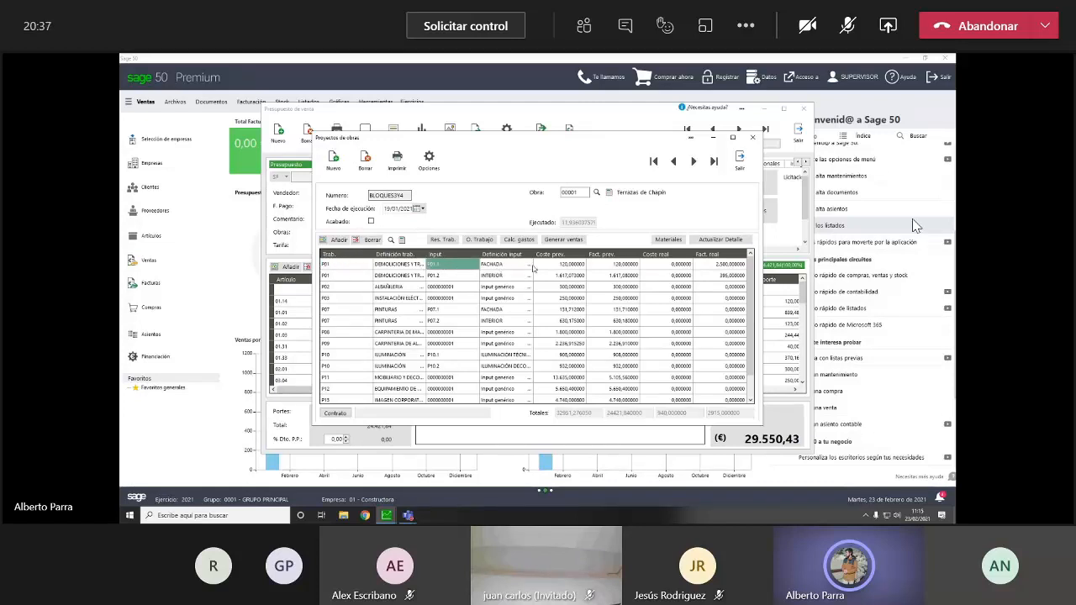
pyautogui.click(551, 267)
pyautogui.click(605, 267)
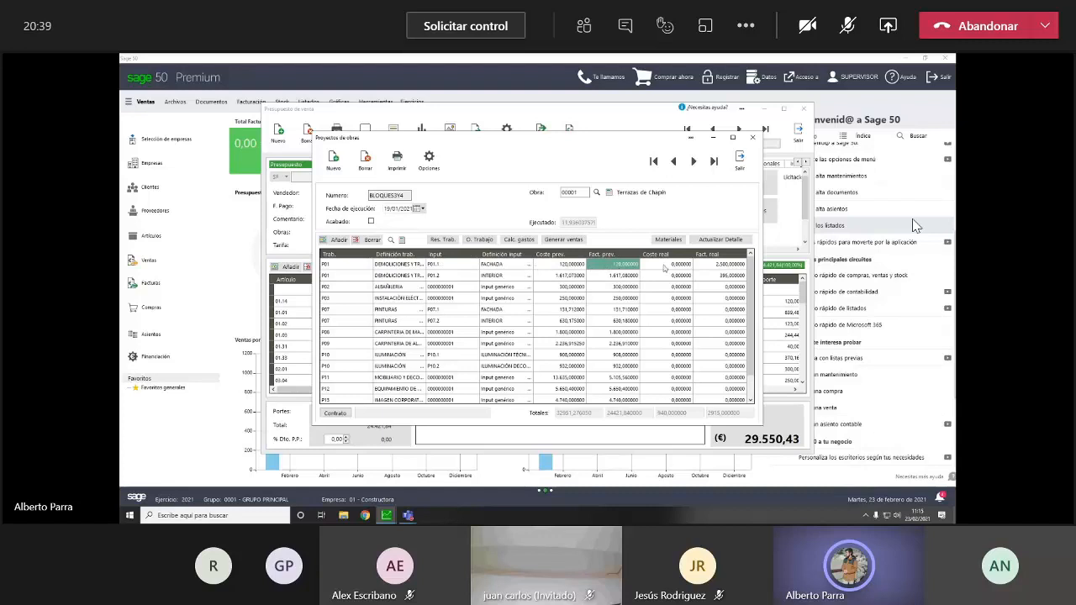
pyautogui.click(670, 267)
pyautogui.click(705, 265)
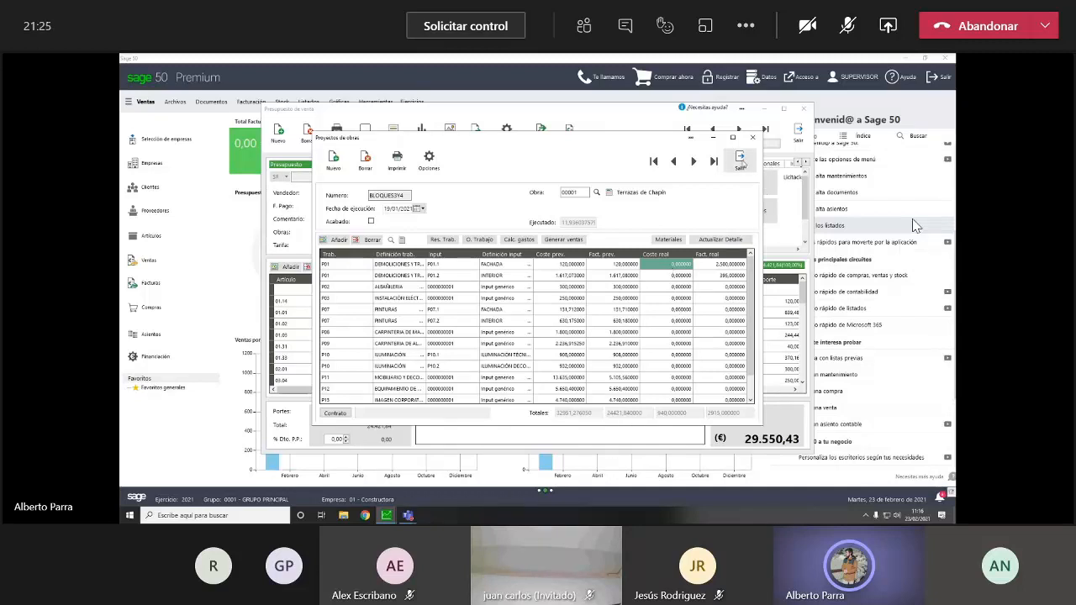
pyautogui.scroll(-1, 666, 348)
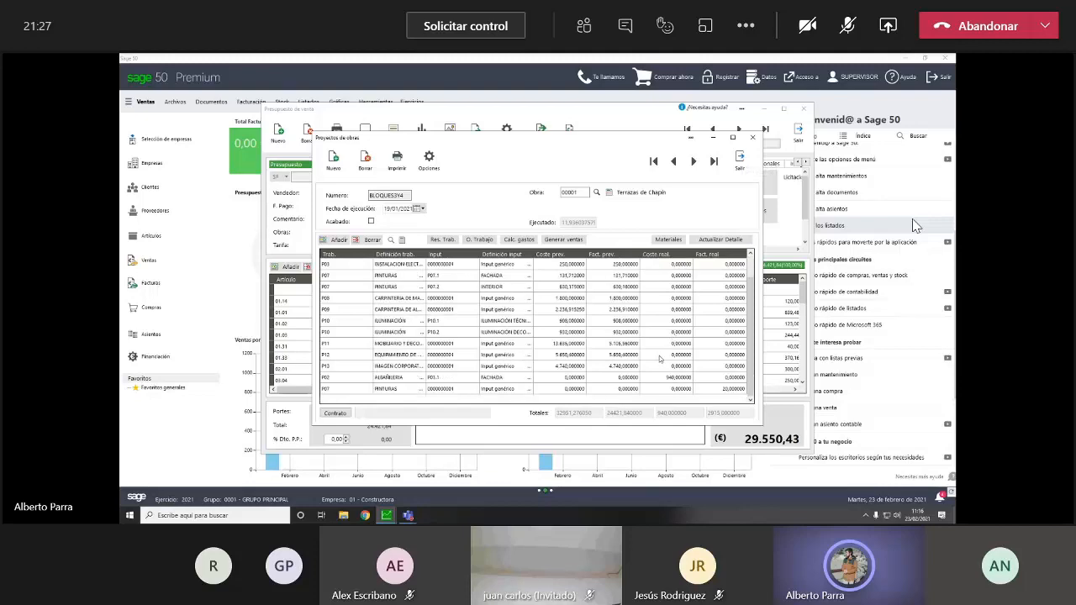
pyautogui.click(661, 378)
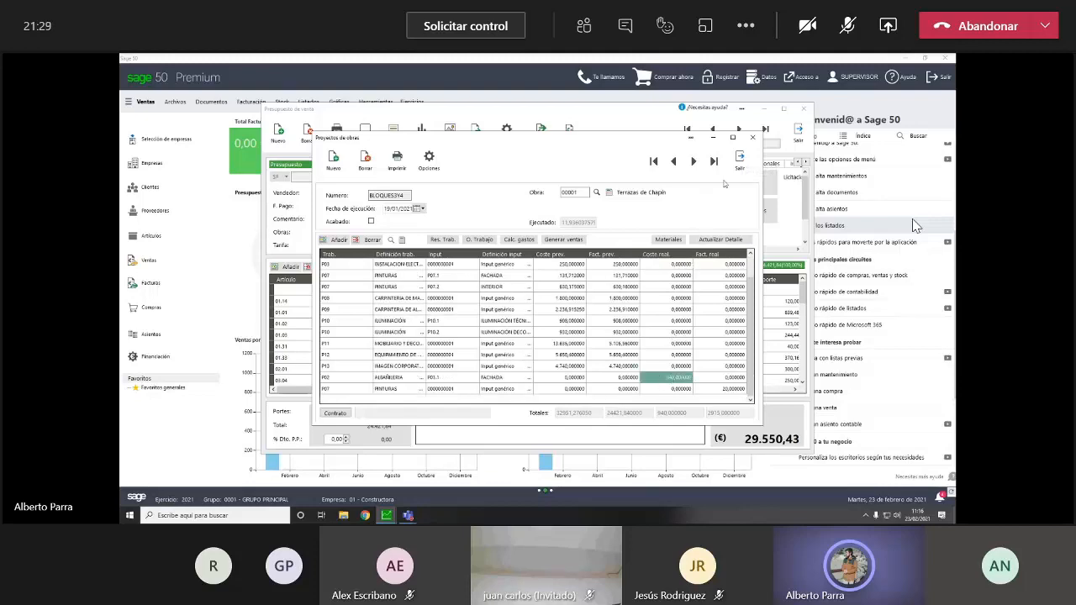
pyautogui.click(739, 159)
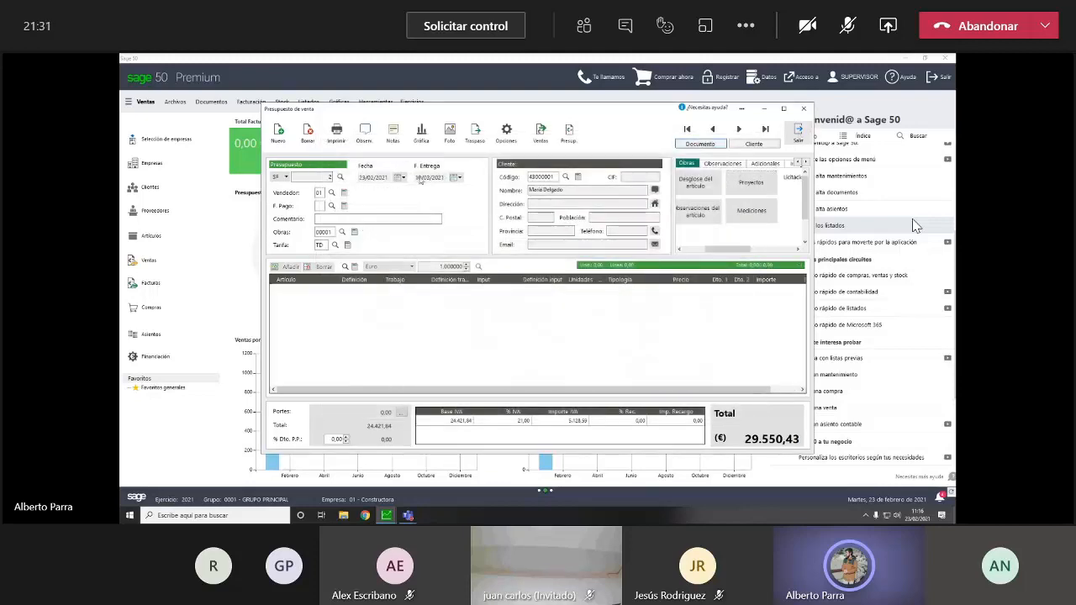
pyautogui.click(747, 164)
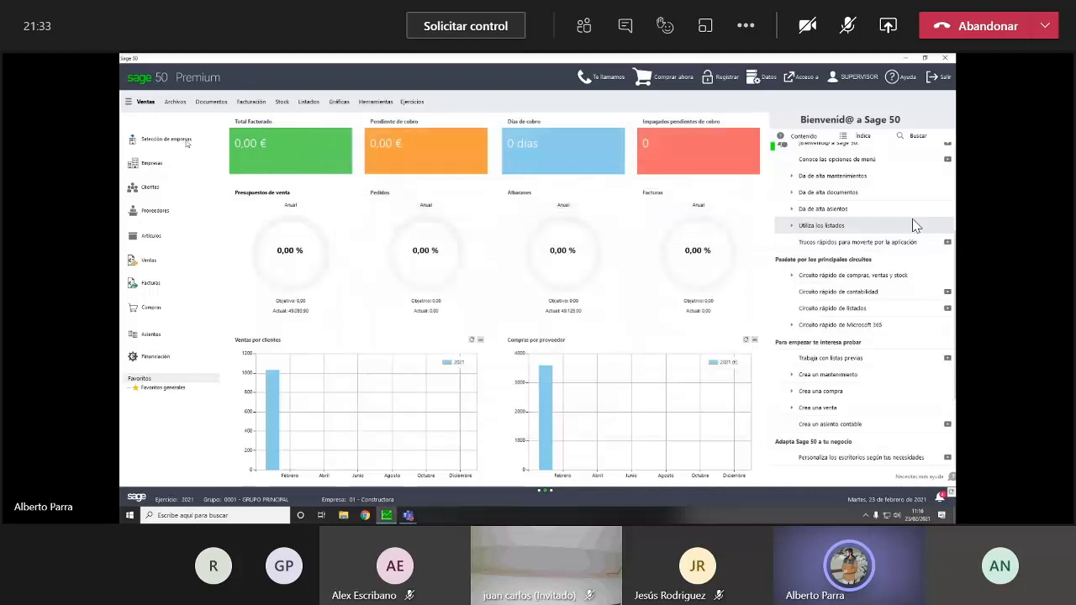
# - Open purchase delivery note 2 in Compras and check the project and price on its article line
pyautogui.click(145, 102)
pyautogui.click(161, 138)
pyautogui.click(208, 102)
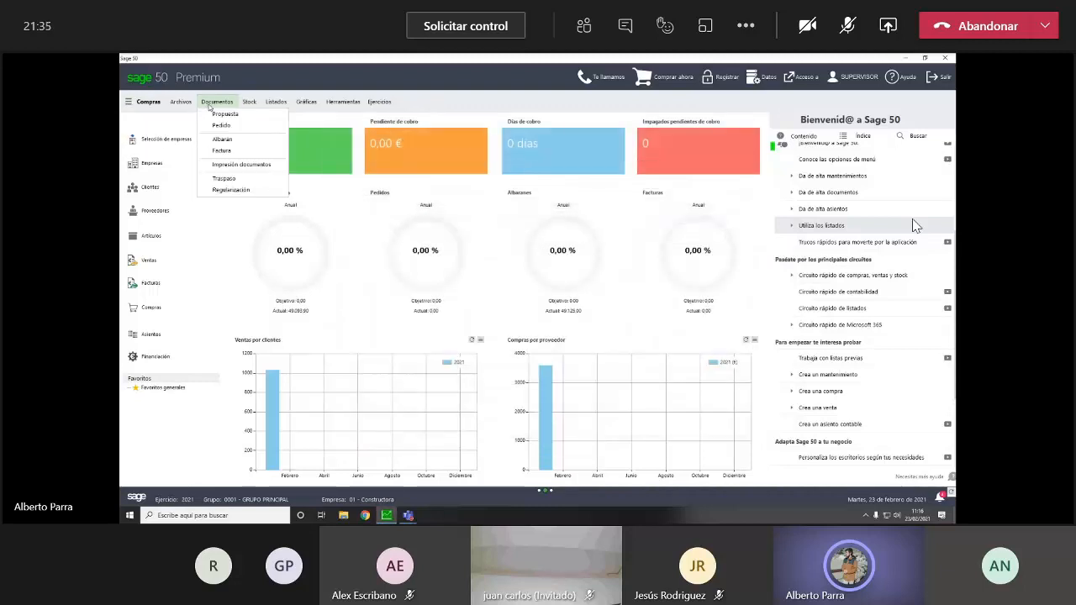
pyautogui.click(221, 139)
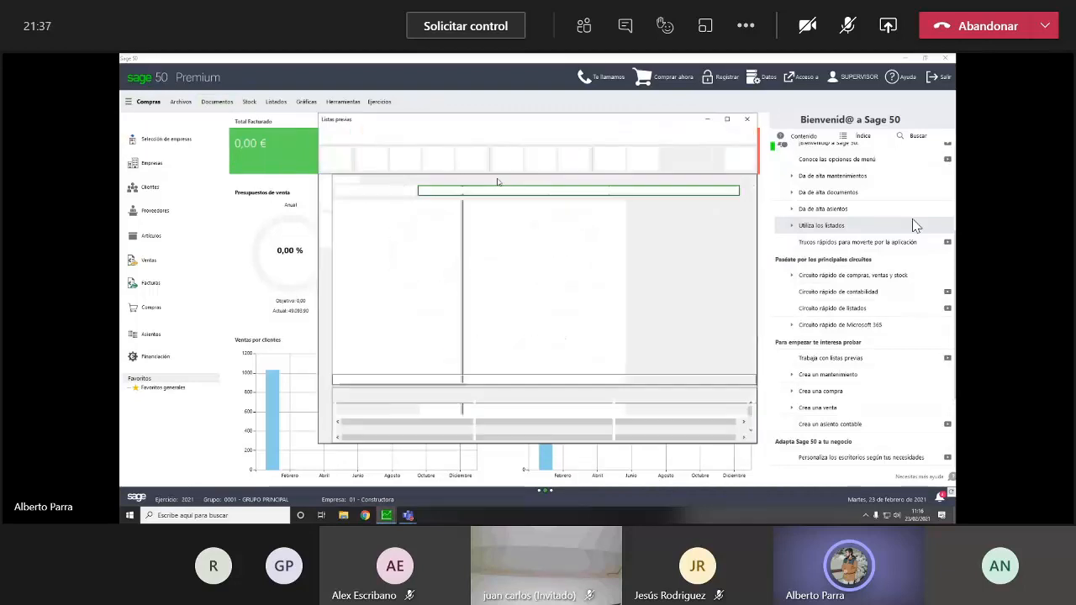
pyautogui.doubleClick(376, 219)
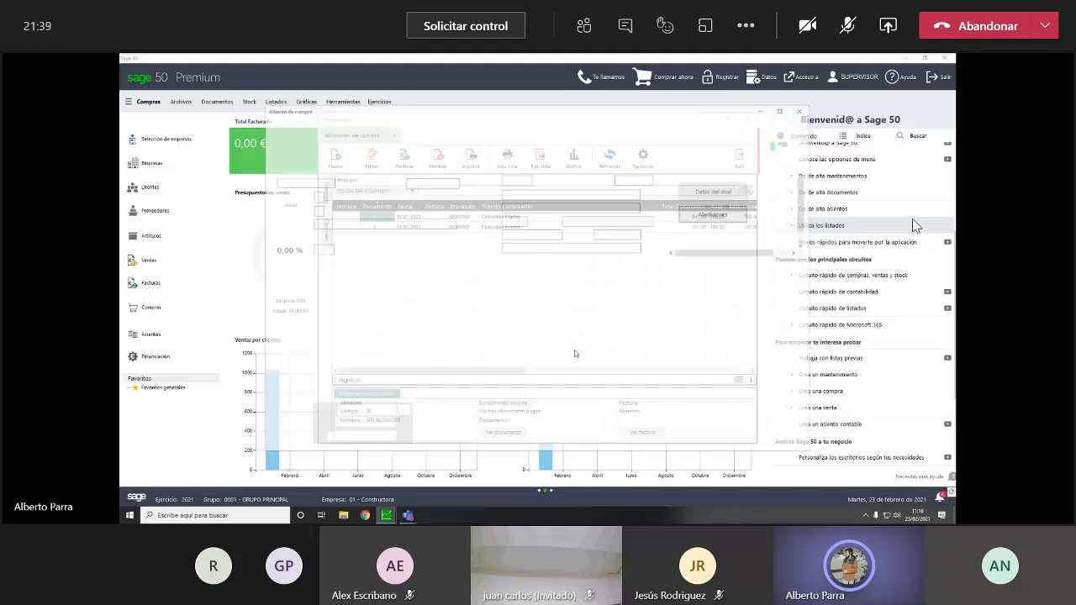
pyautogui.click(400, 299)
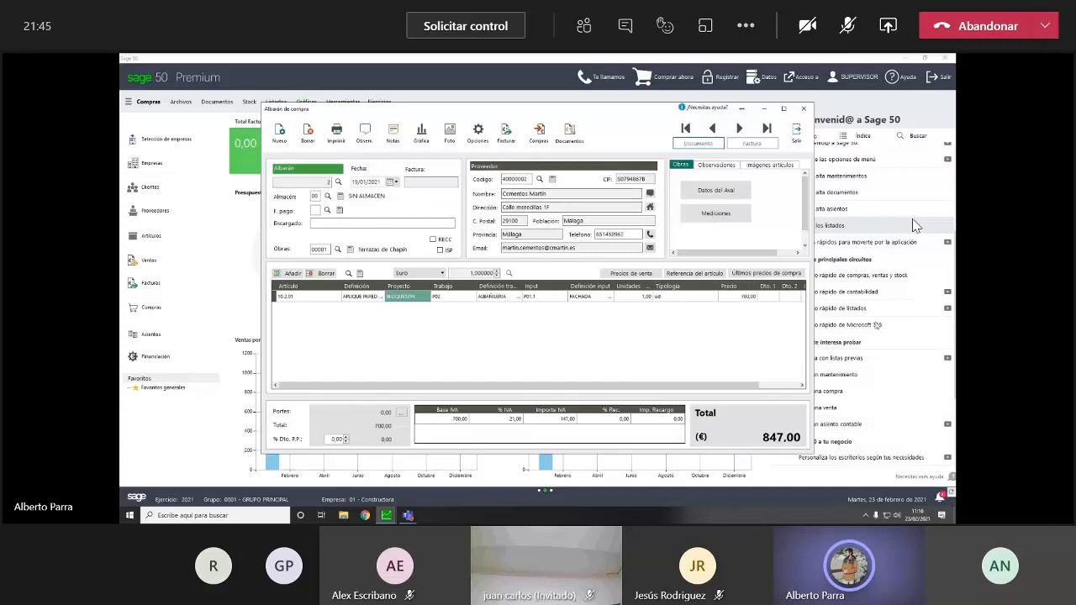
pyautogui.click(745, 298)
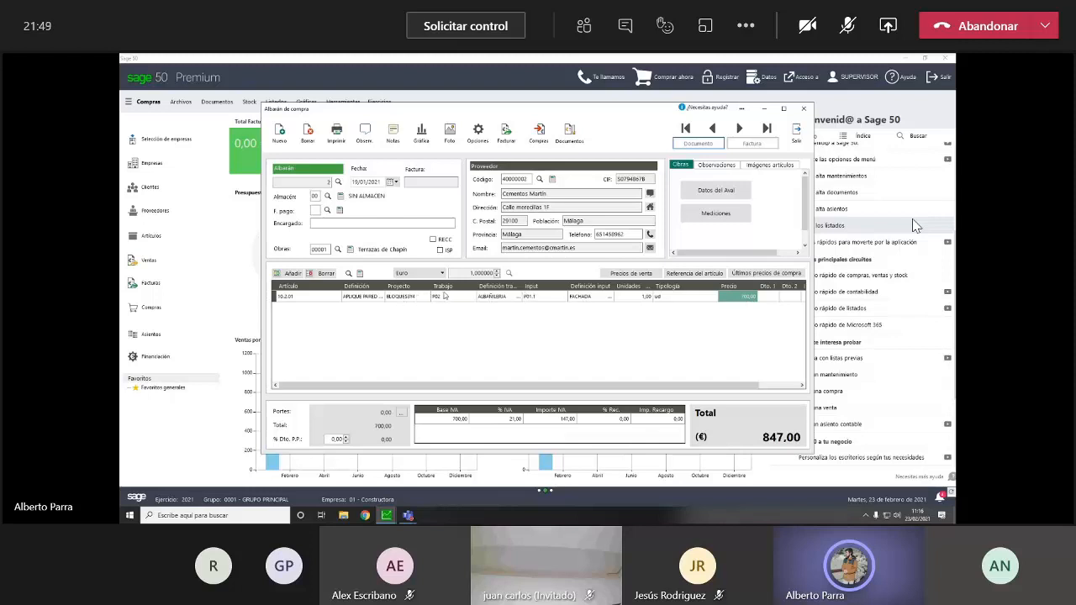
# - Check the work and input assigned to the delivery note's article line, and close the note and the delivery note list
pyautogui.click(438, 298)
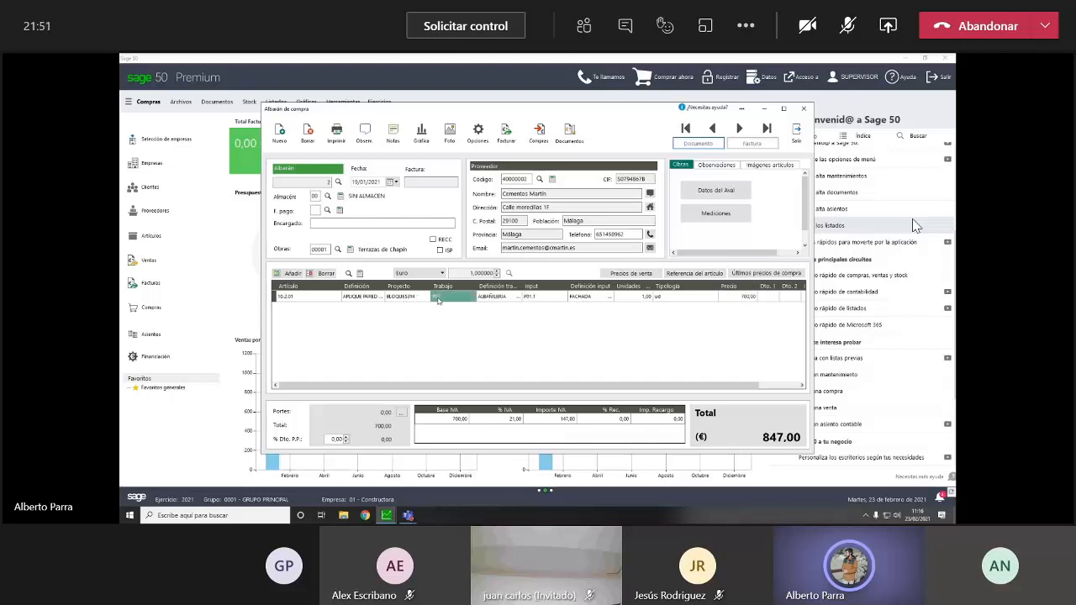
pyautogui.click(533, 299)
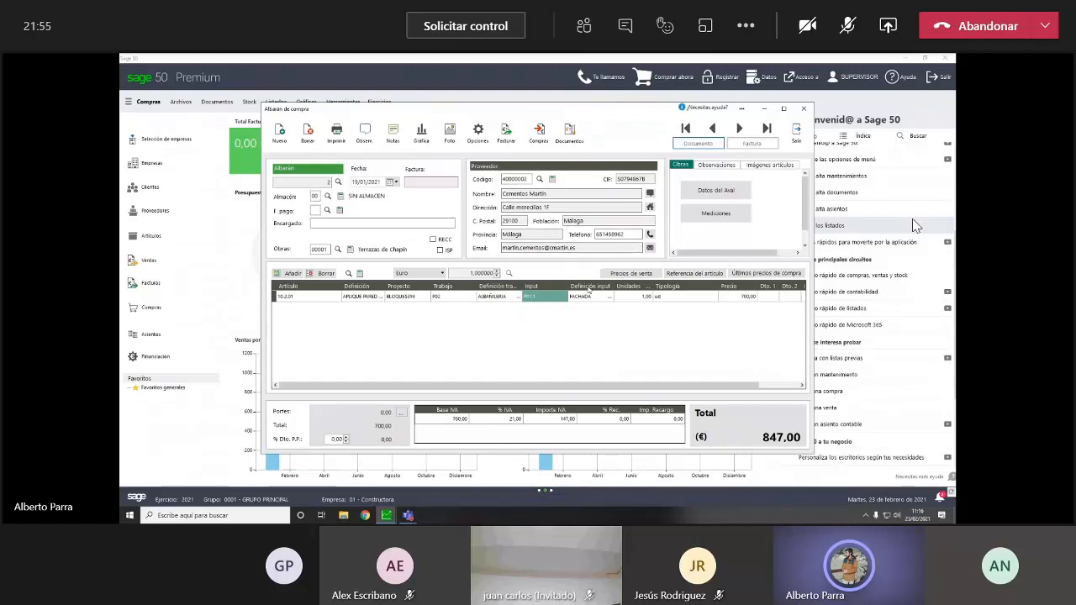
pyautogui.click(796, 132)
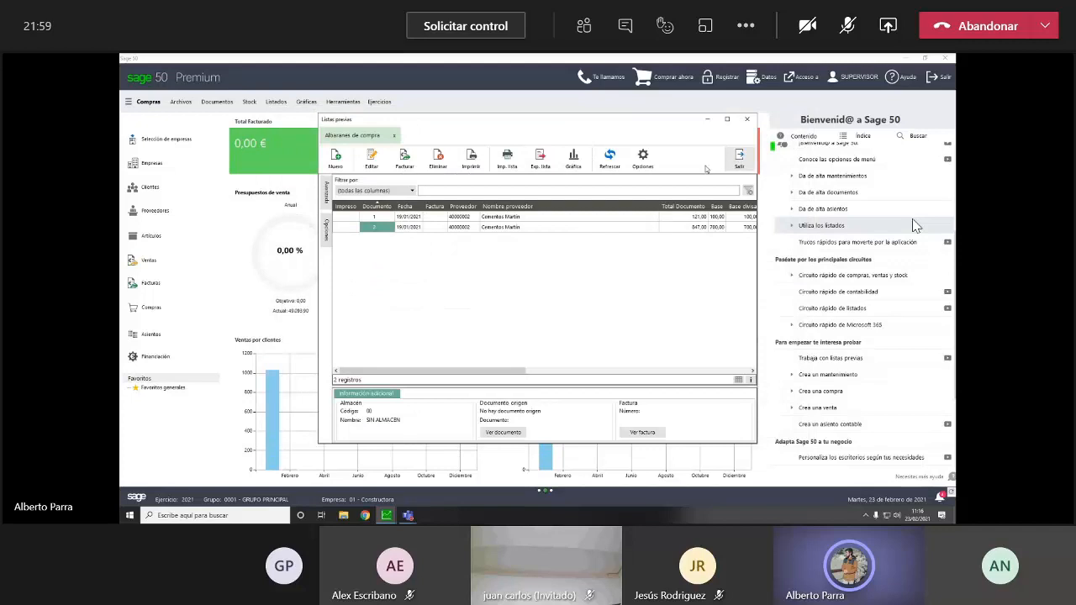
pyautogui.click(738, 159)
# - Open works project BLOQUES3Y4 in OBRAS and examine its expected and actual costs and billing down to the last lines
pyautogui.click(148, 102)
pyautogui.click(148, 150)
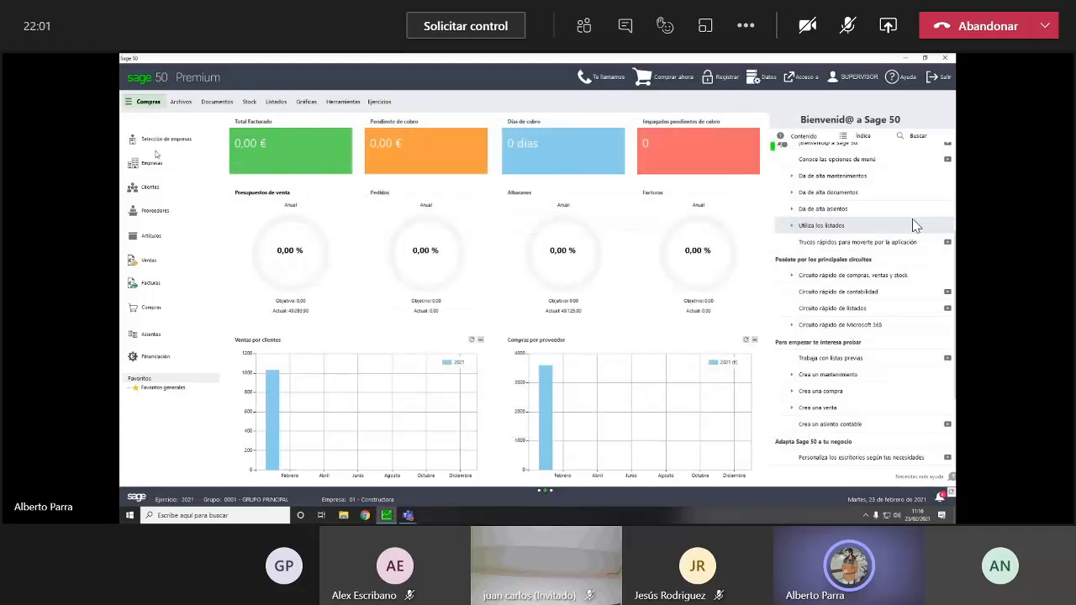
pyautogui.click(212, 102)
pyautogui.click(224, 115)
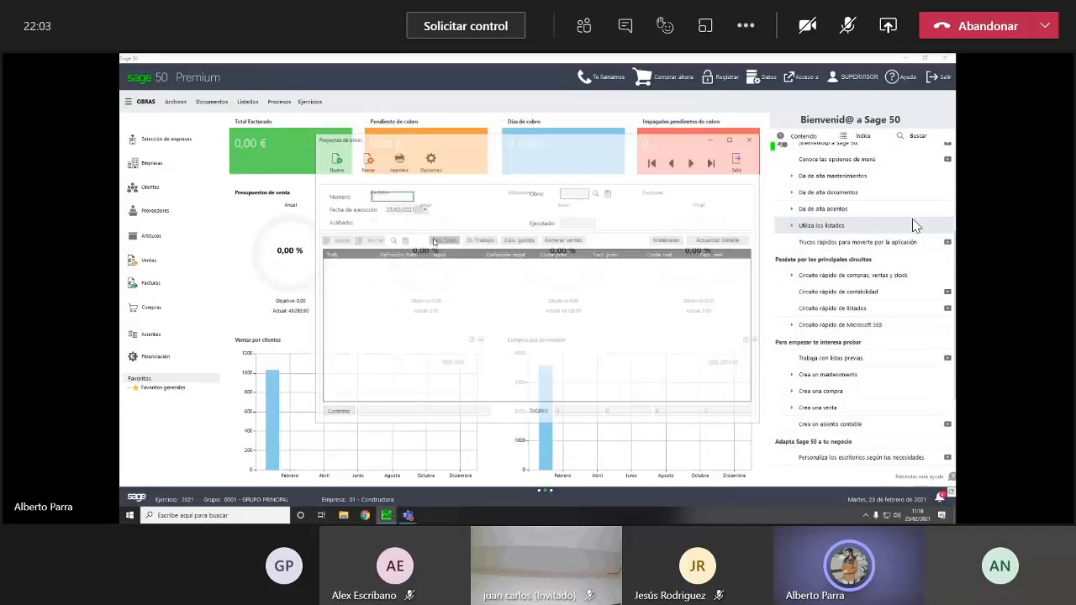
pyautogui.click(694, 162)
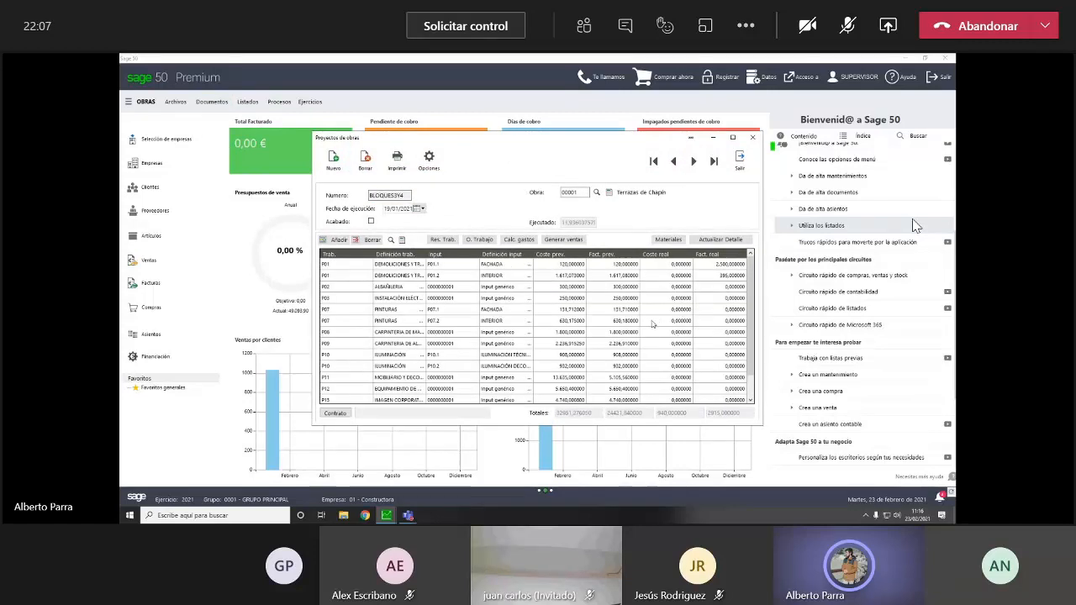
pyautogui.click(681, 378)
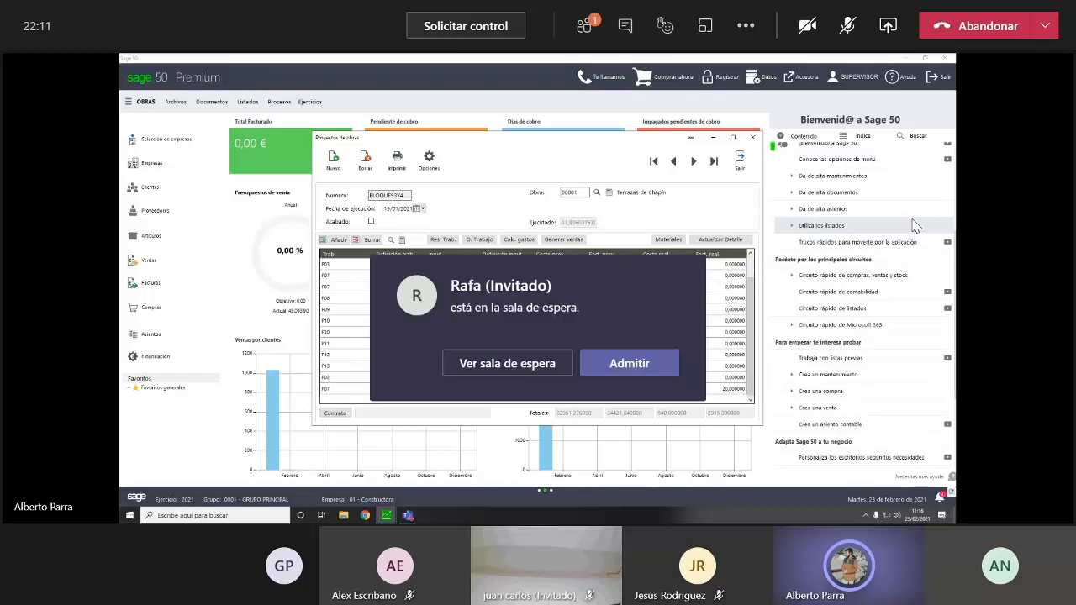
pyautogui.click(670, 374)
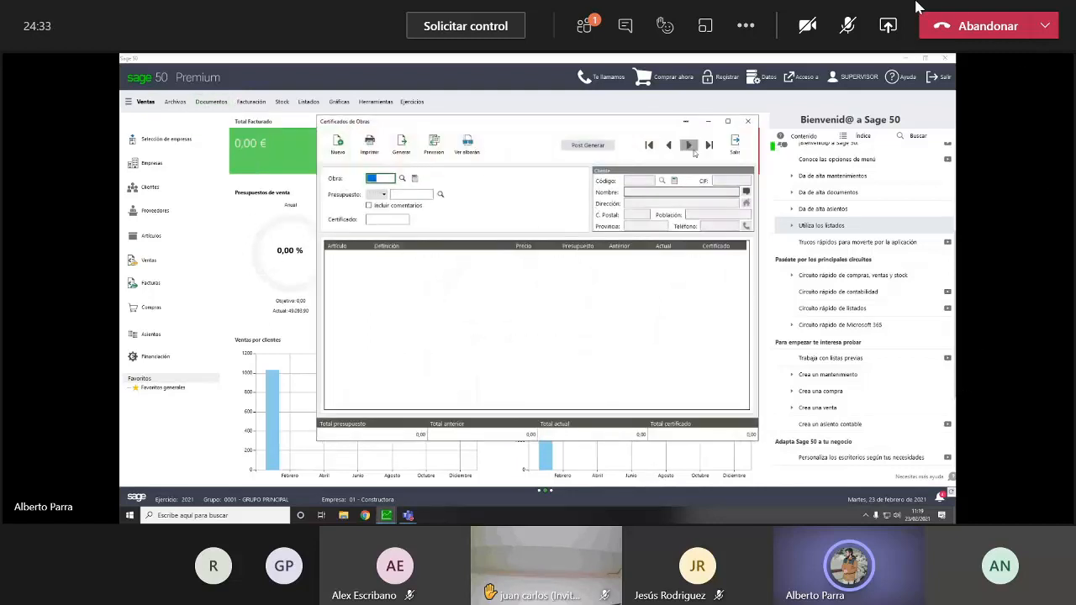
# - View the meeting's participant list and close it
pyautogui.click(588, 24)
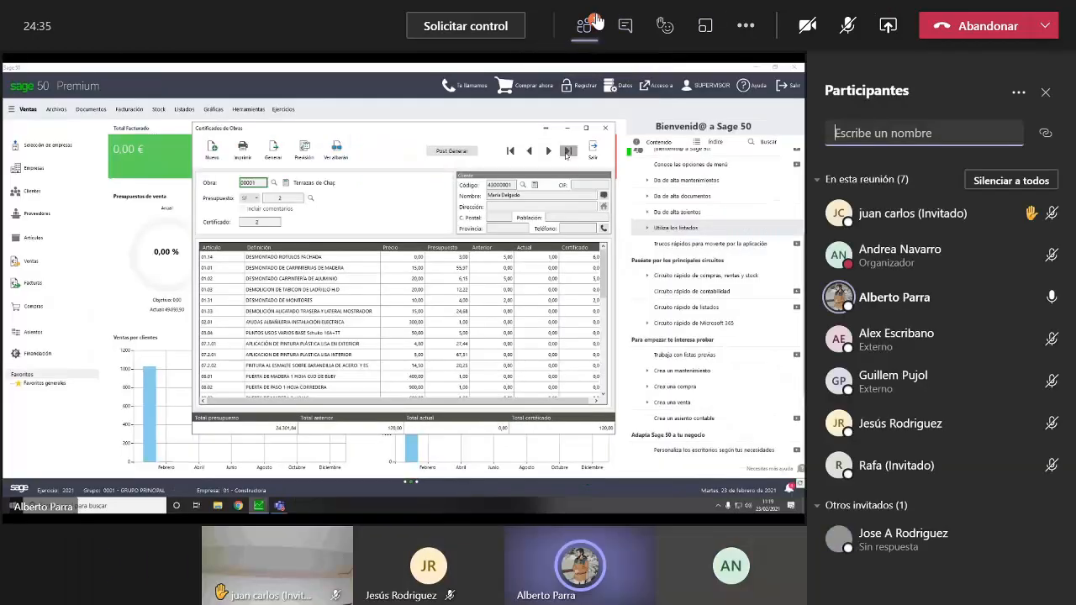
pyautogui.click(1047, 91)
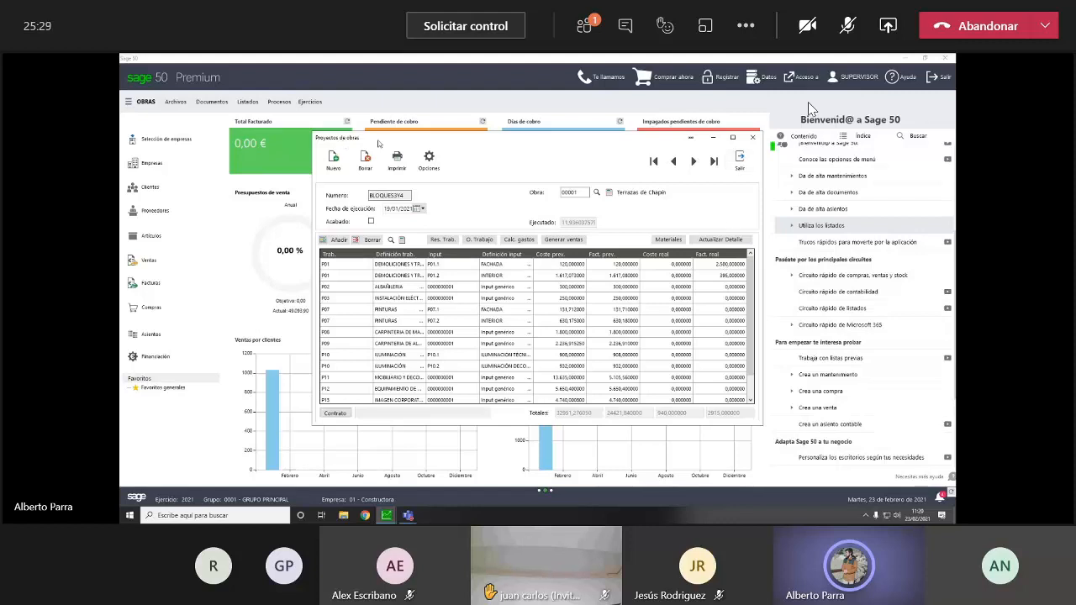
# - Close the works project and open the second customer's record in Ventas to view its recurring fees (Cuotas) under the payment conditions
pyautogui.click(749, 162)
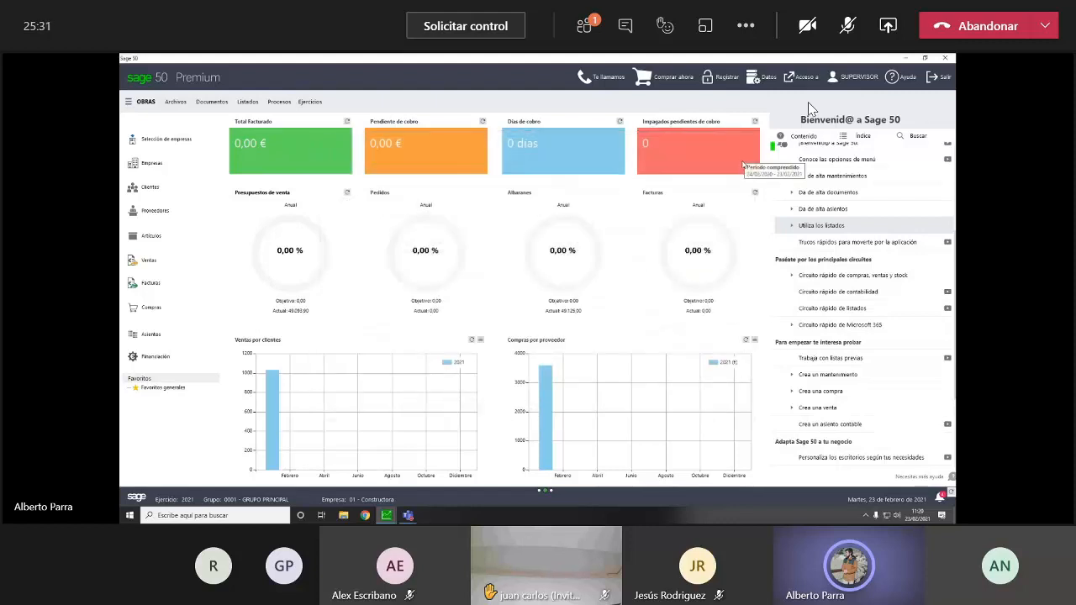
pyautogui.click(145, 100)
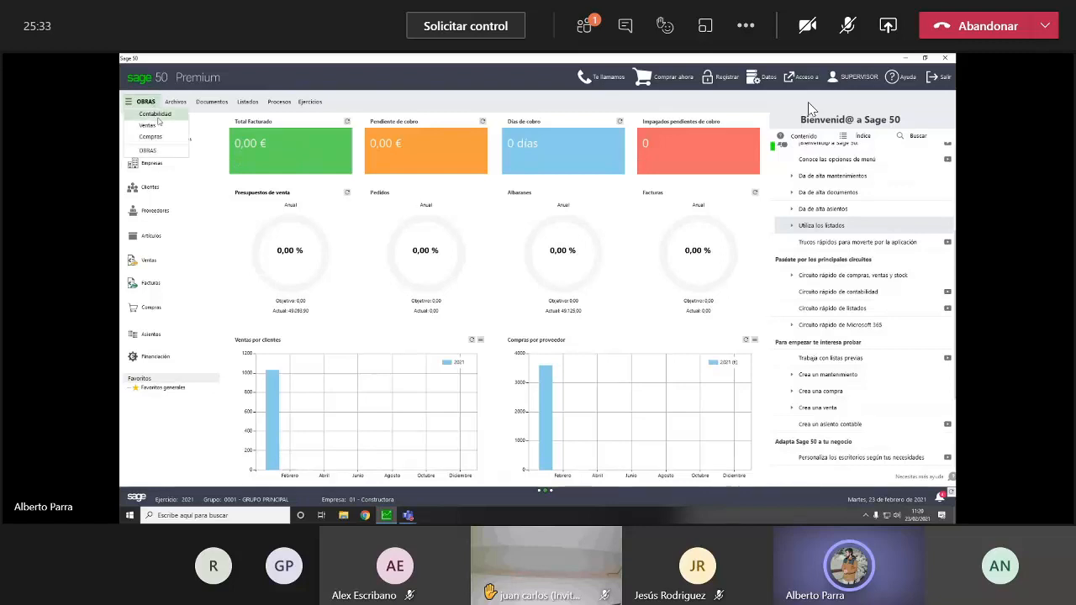
pyautogui.click(155, 121)
pyautogui.click(206, 104)
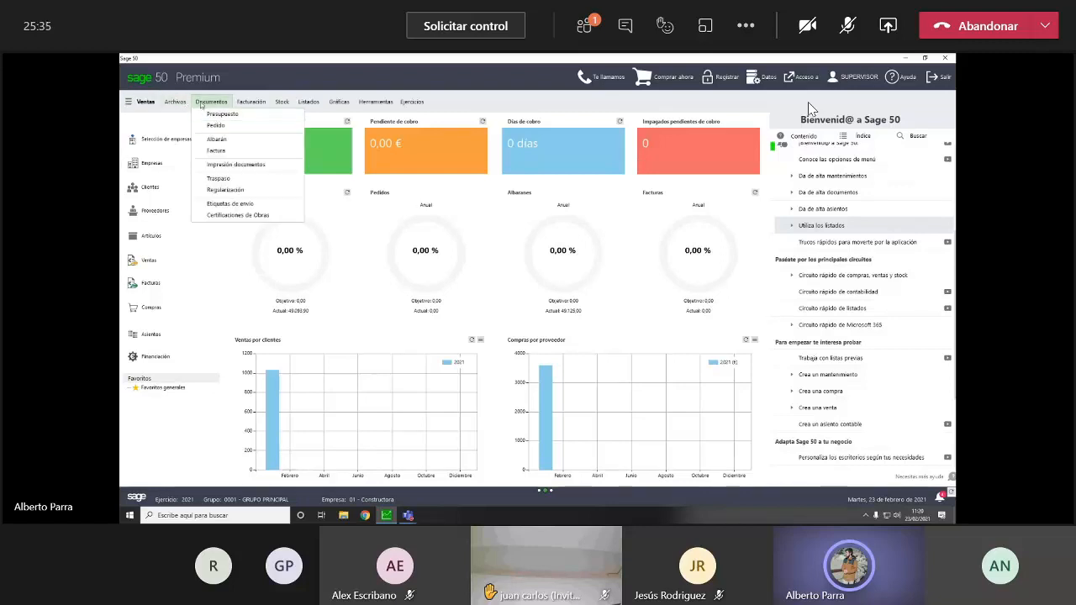
pyautogui.moveTo(177, 101)
pyautogui.click(282, 118)
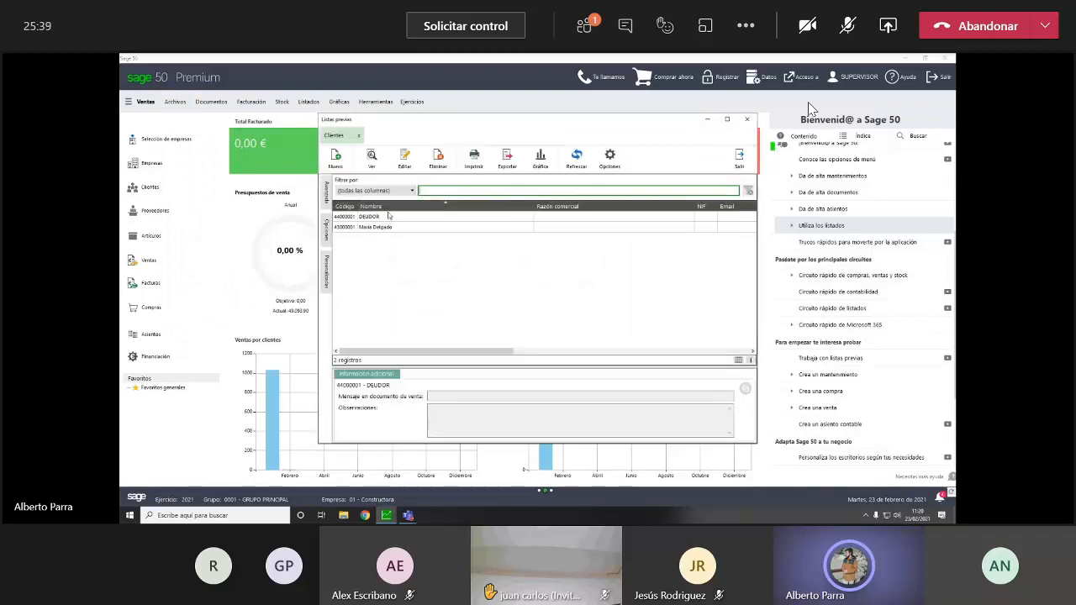
pyautogui.click(388, 229)
pyautogui.doubleClick(387, 229)
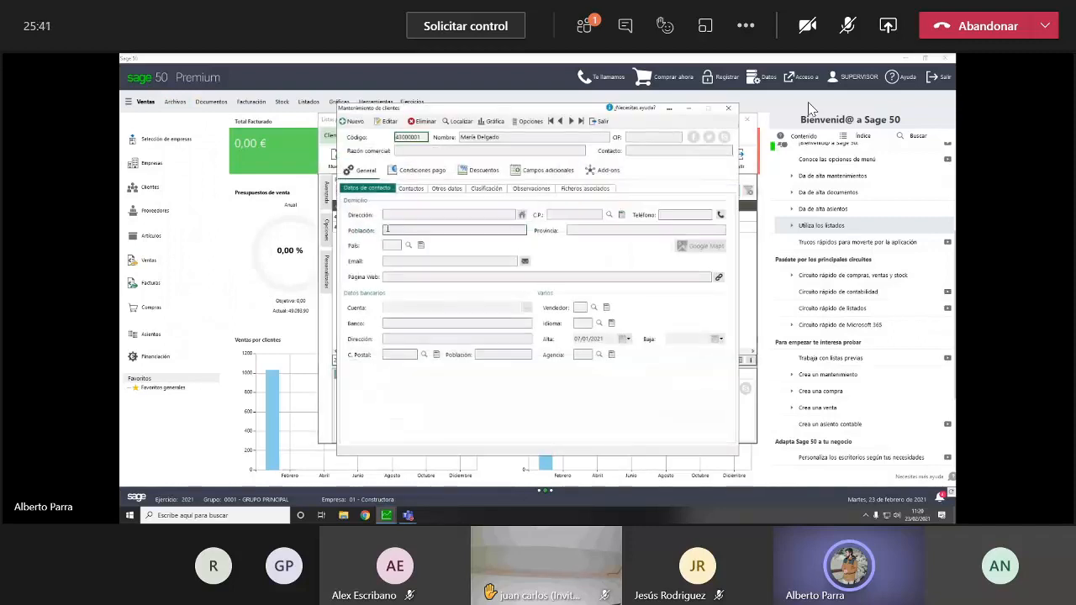
pyautogui.click(423, 170)
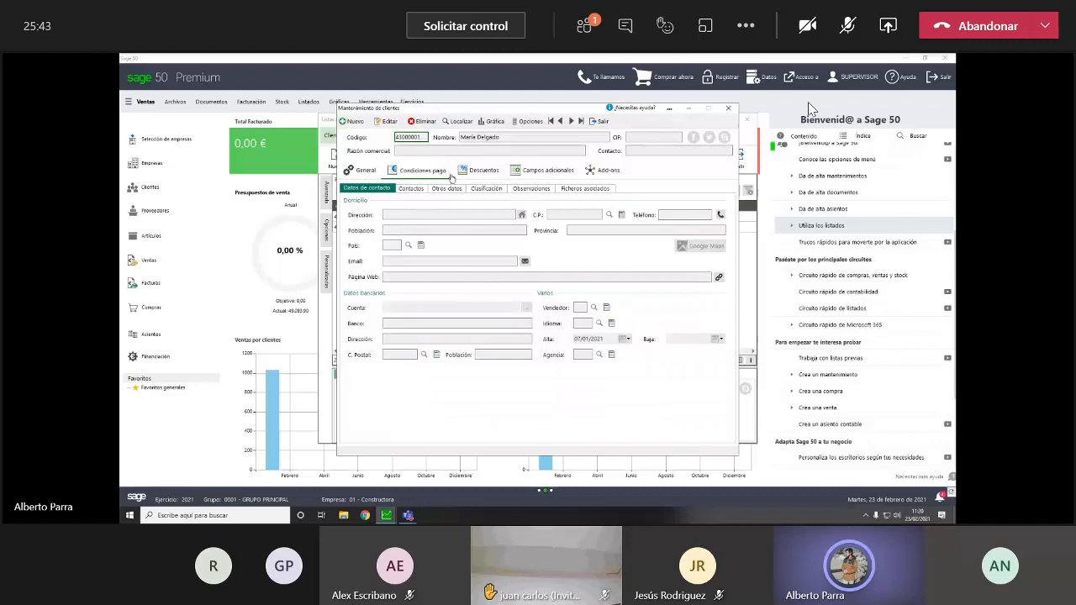
pyautogui.click(563, 188)
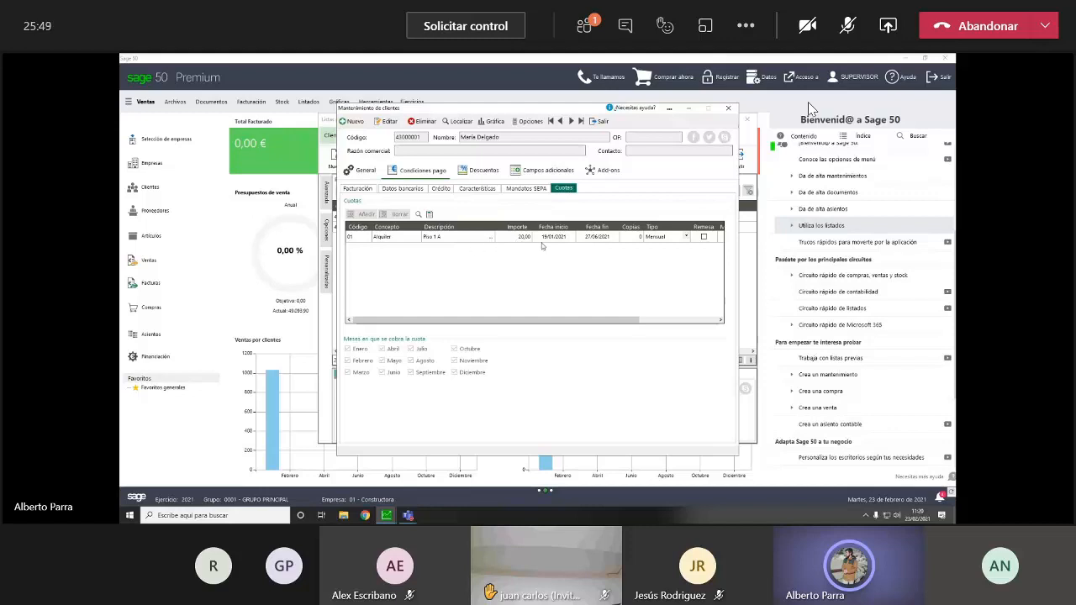
# - Load the fee's OBRAS add-on assignment, check its project, work and input, and close the customer record and list
pyautogui.click(603, 171)
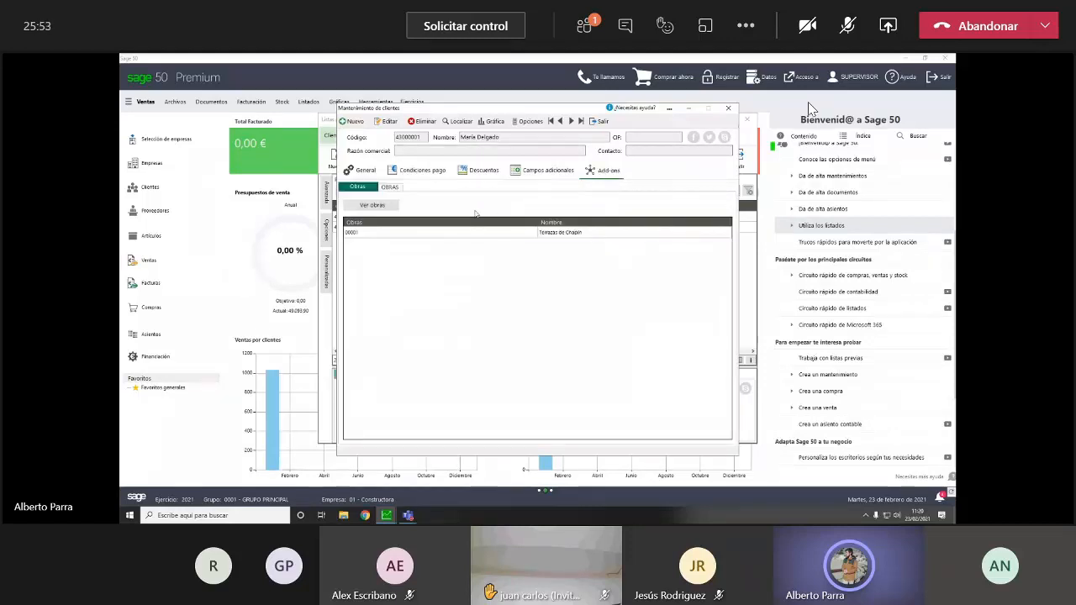
pyautogui.click(392, 187)
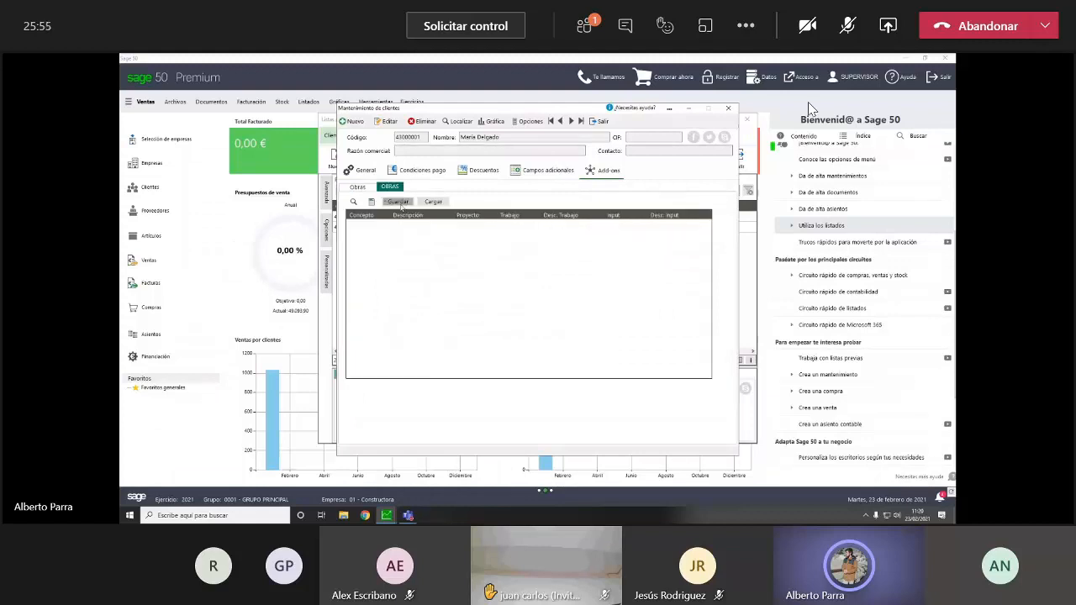
pyautogui.click(433, 202)
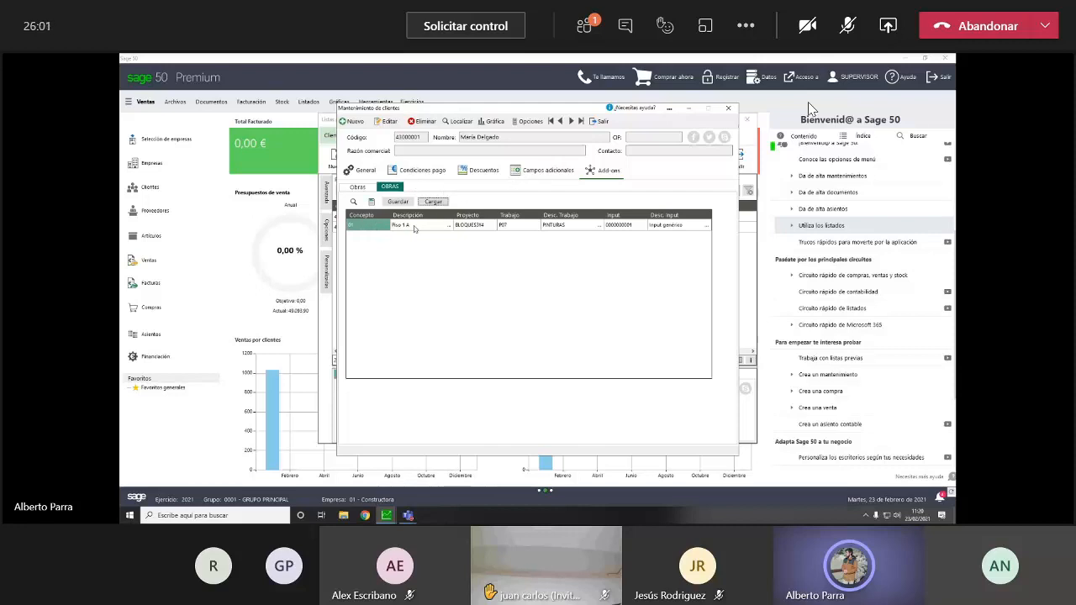
pyautogui.click(475, 226)
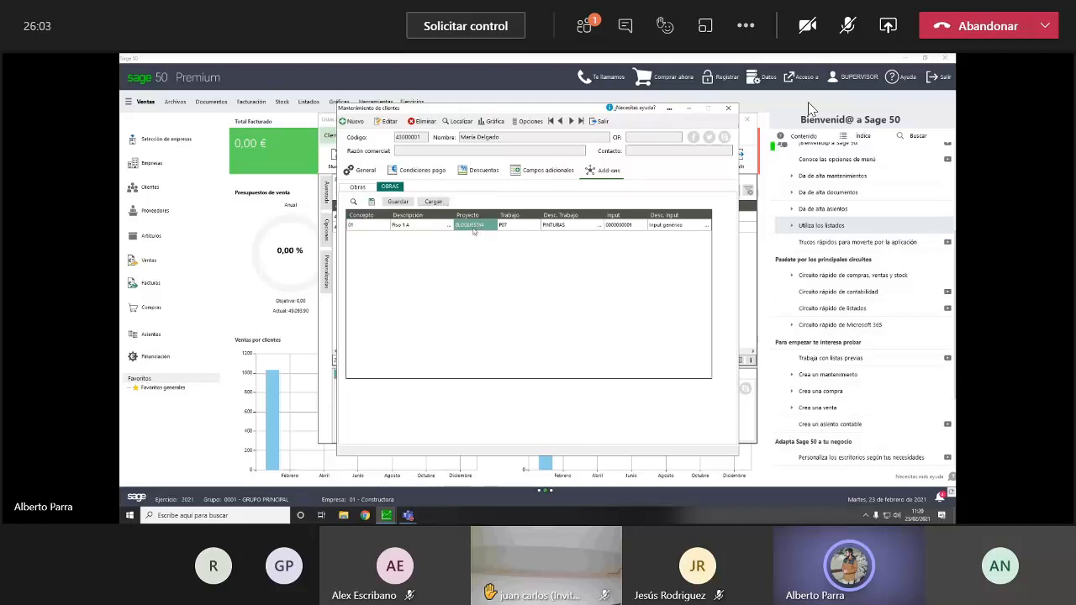
pyautogui.click(500, 226)
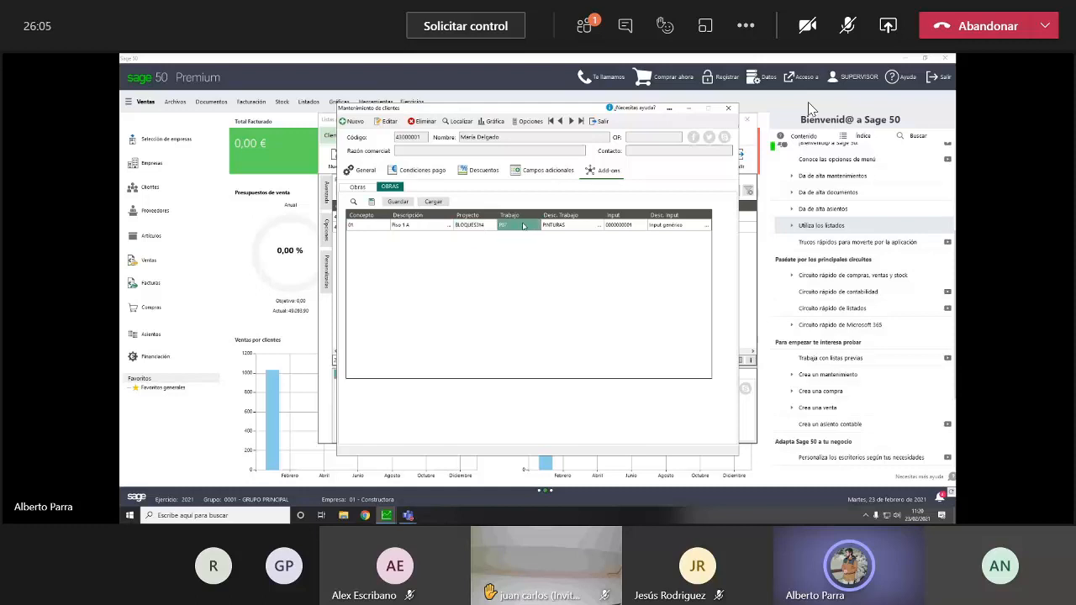
pyautogui.click(623, 229)
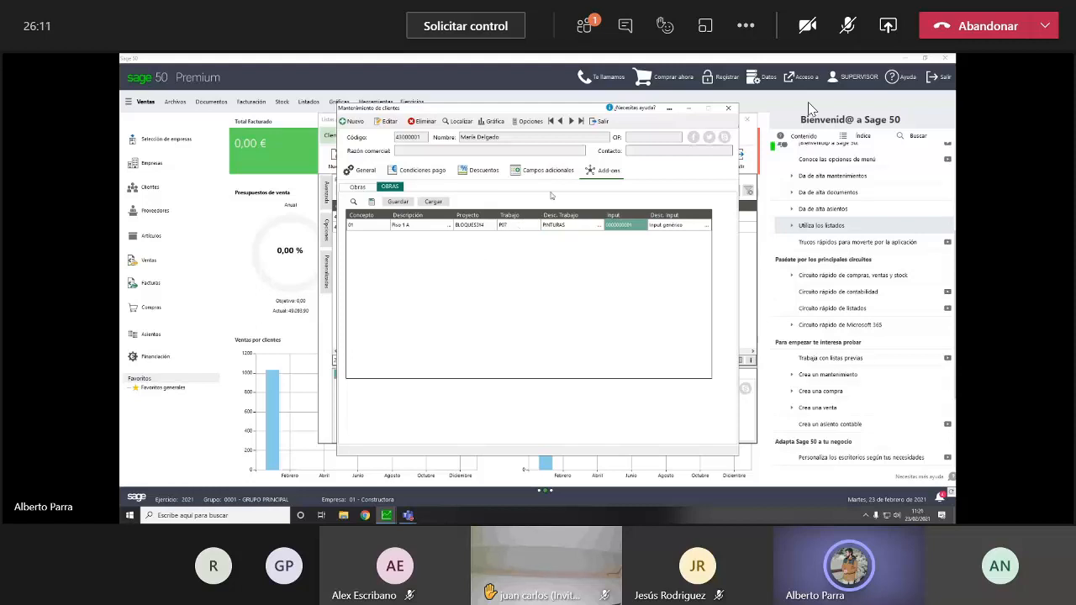
pyautogui.click(598, 120)
pyautogui.click(746, 120)
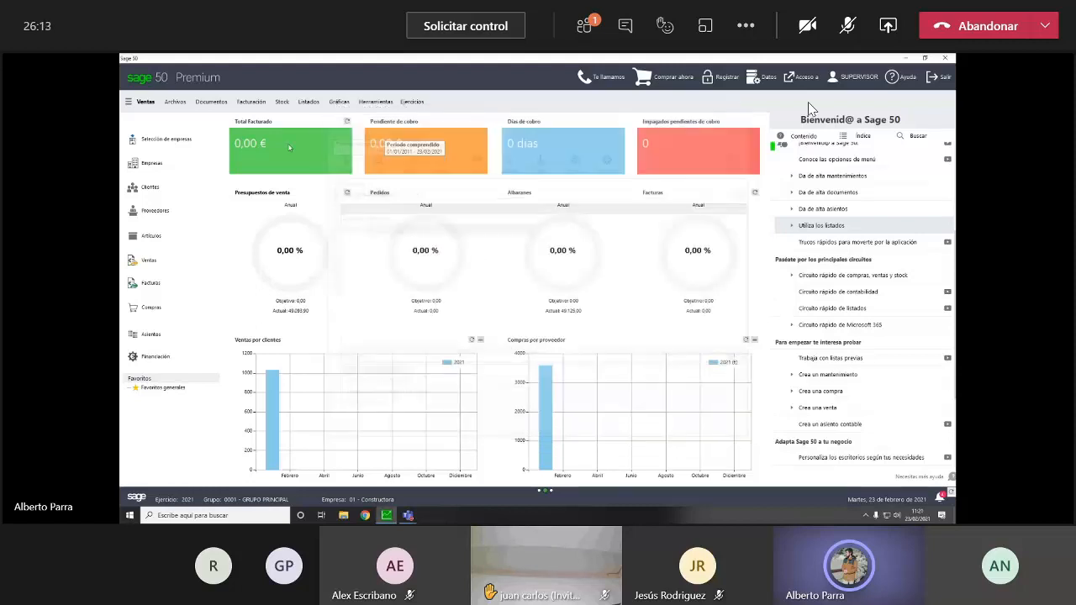
# - View the fee billing options in Ventas, and open and close the OBRAS process that updates work and input of generated delivery notes
pyautogui.click(251, 102)
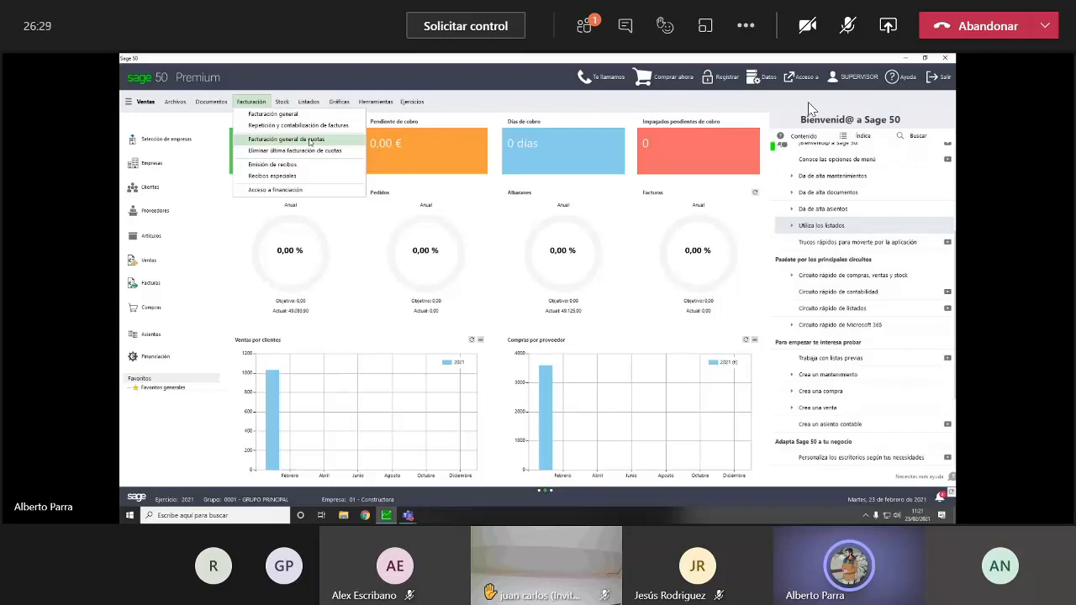
pyautogui.click(145, 101)
pyautogui.click(155, 150)
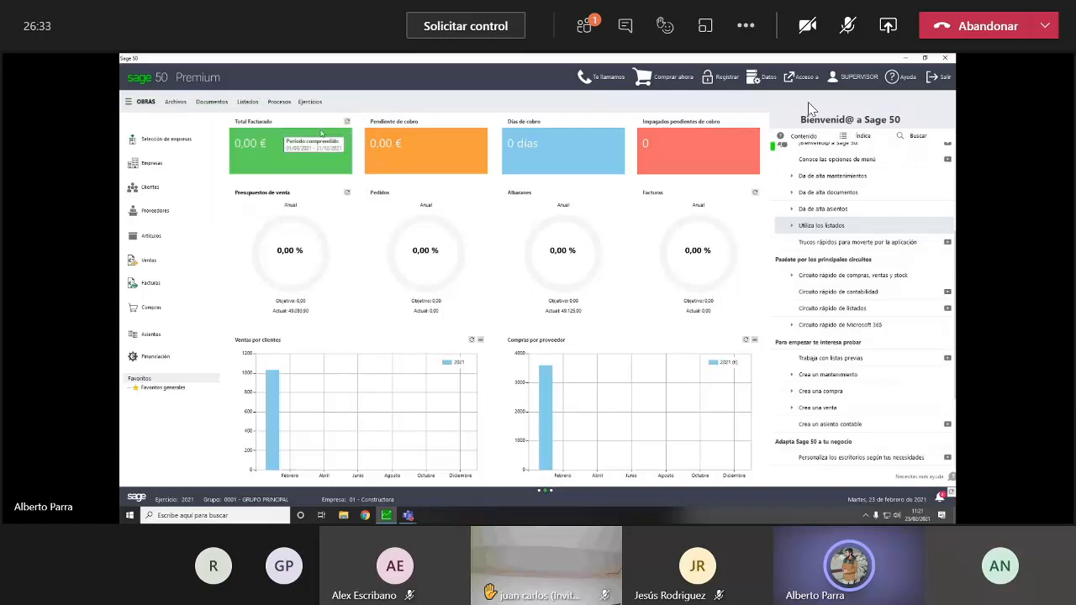
pyautogui.click(281, 102)
pyautogui.click(334, 114)
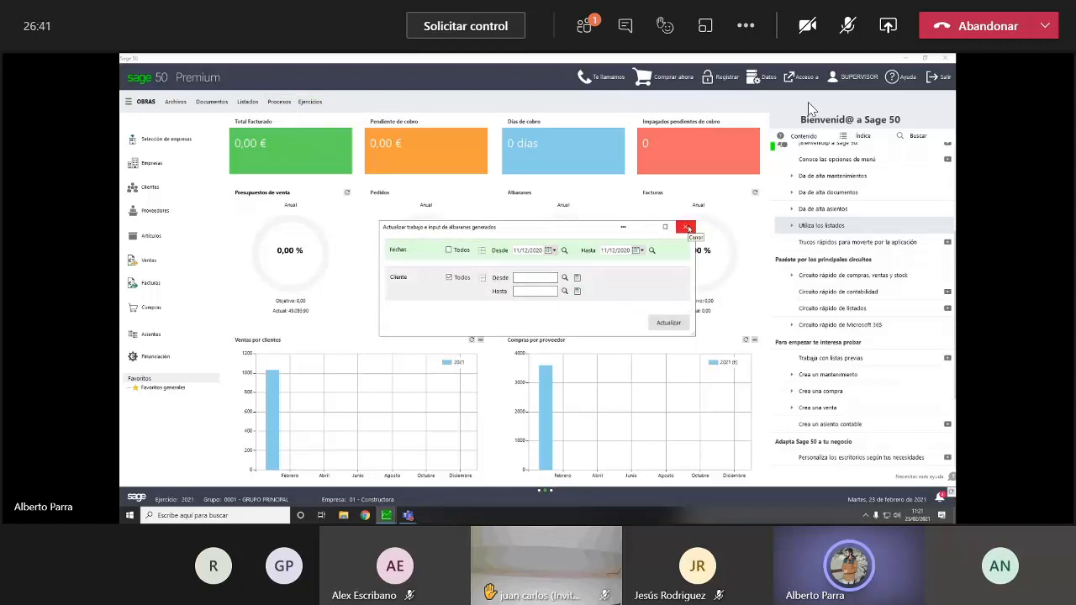
pyautogui.click(687, 228)
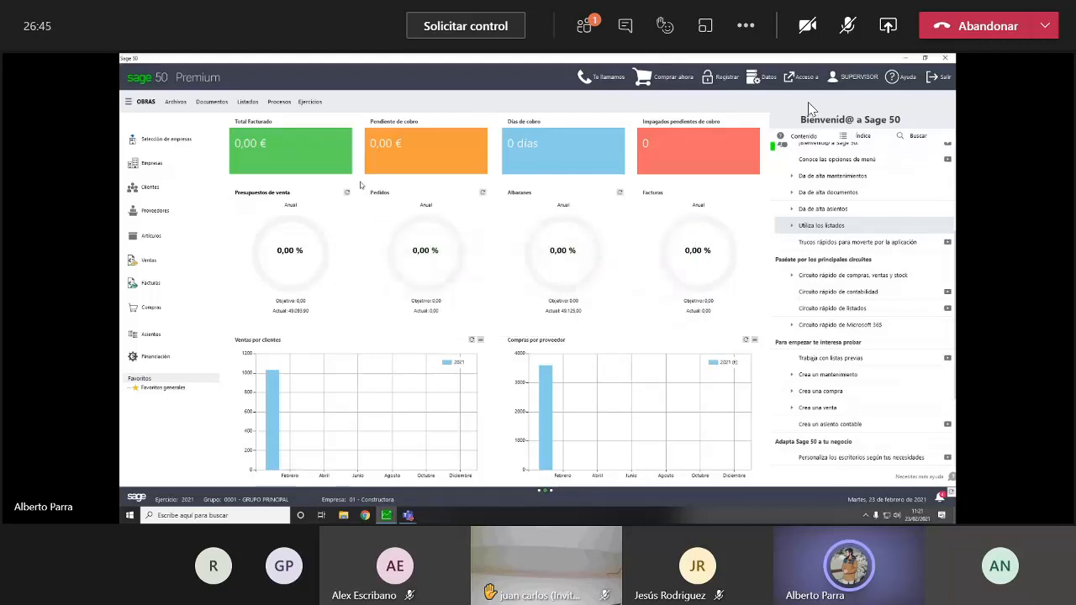
# - View the OBRAS employee hours report and close the report with its filter window
pyautogui.click(249, 101)
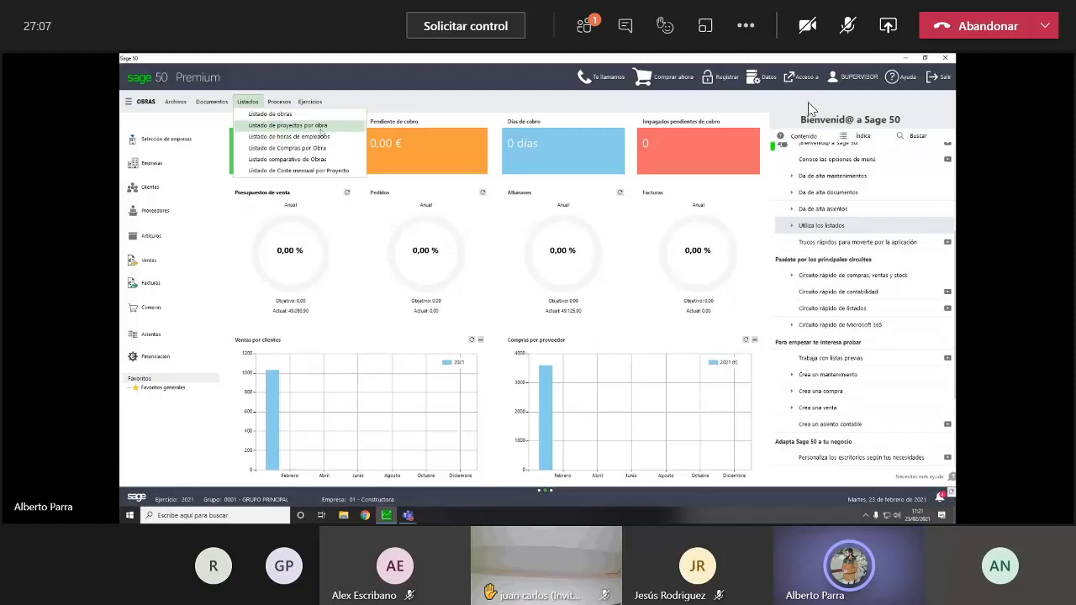
pyautogui.click(303, 137)
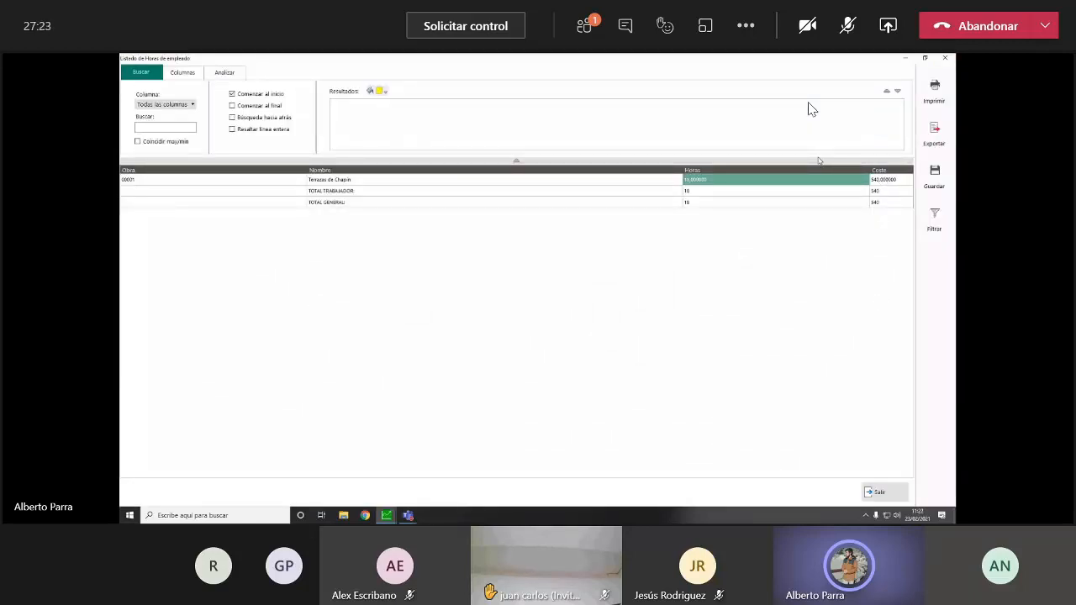
pyautogui.press('Escape')
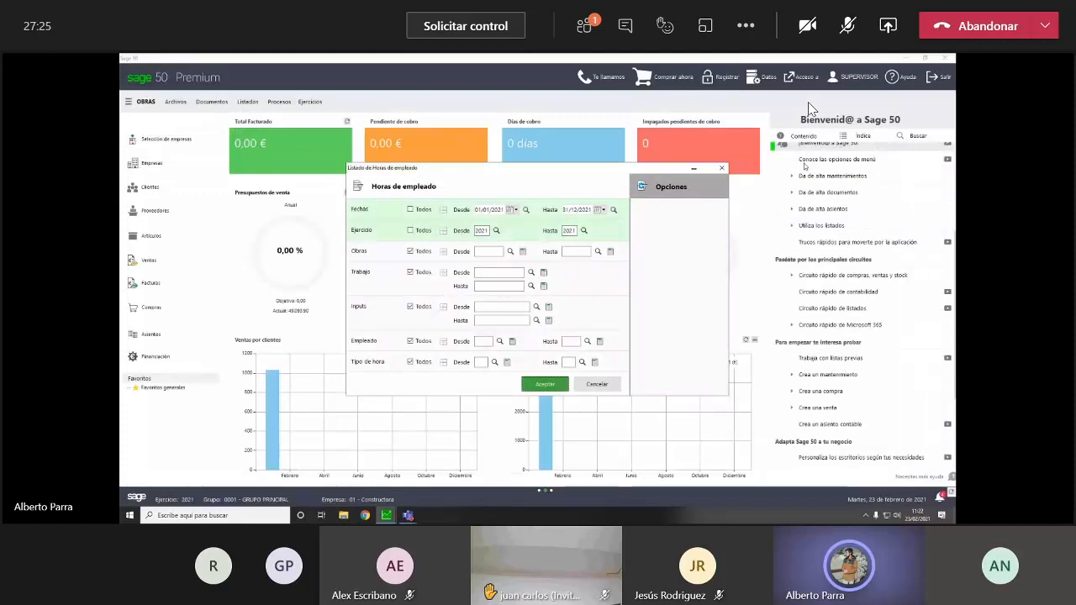
pyautogui.press('Escape')
# - Generate the purchases-by-works report for 01/01/2021 to 31/12/2021 with all projects included
pyautogui.click(247, 101)
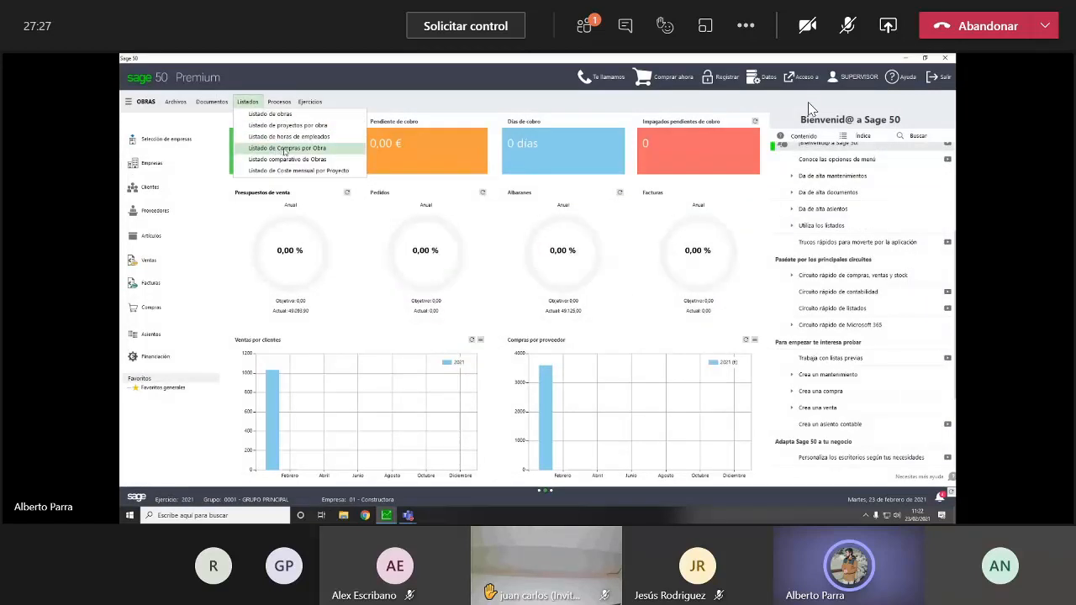
pyautogui.click(285, 149)
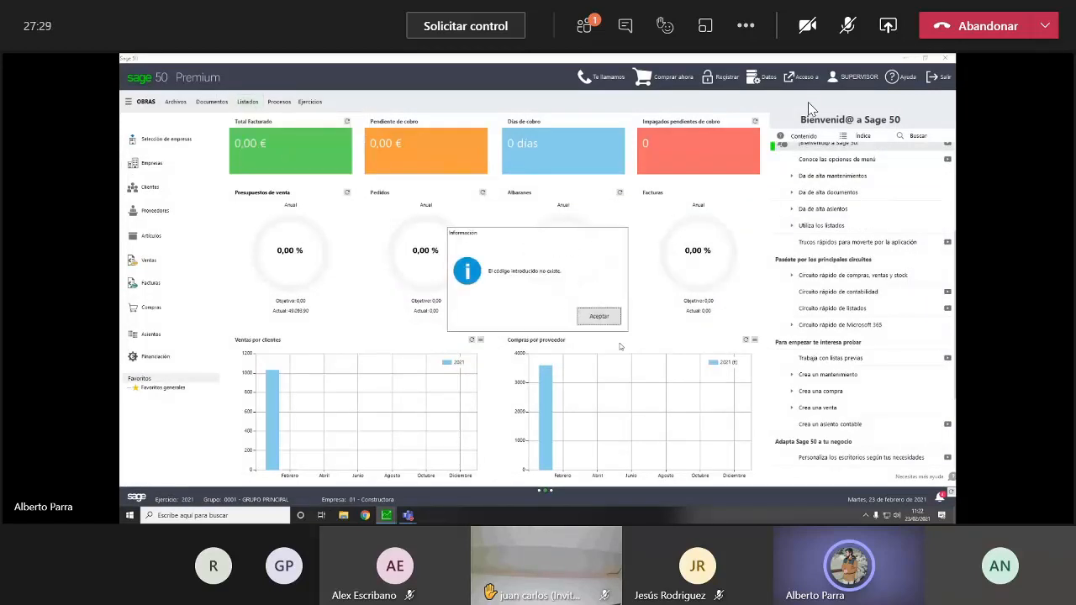
pyautogui.click(601, 316)
pyautogui.click(603, 316)
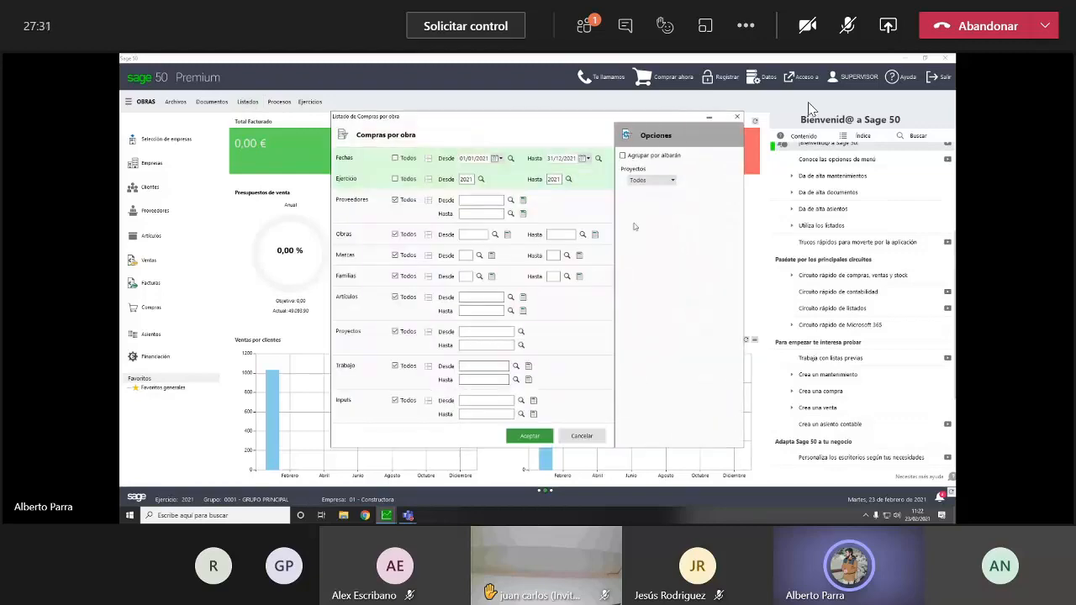
pyautogui.click(529, 437)
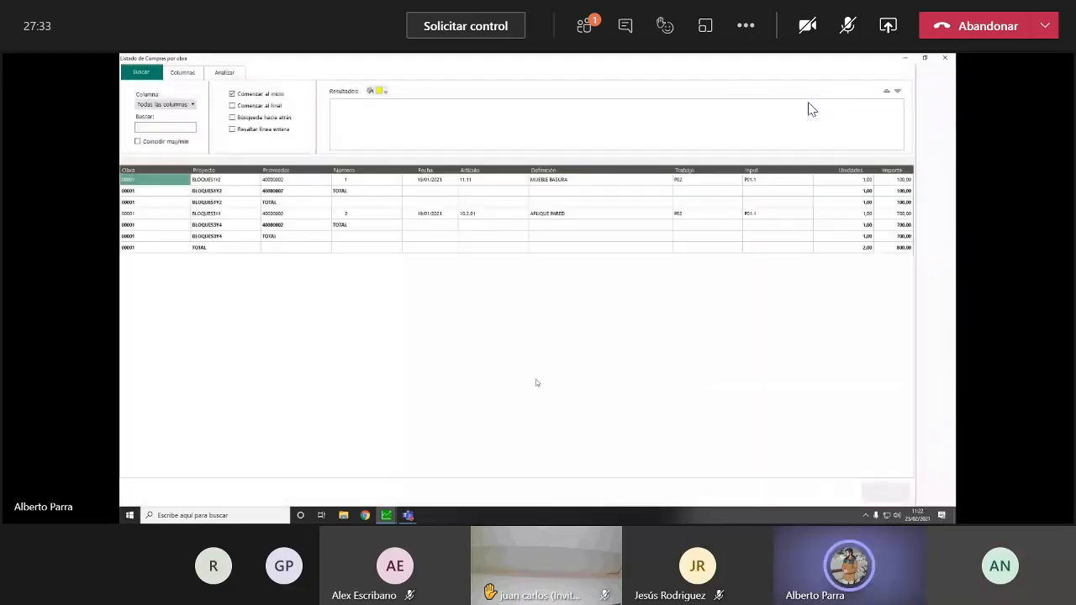
# - Examine the project, supplier, number, date, article and amount entries in the purchases-by-works report, and close it with its filter window
pyautogui.click(216, 225)
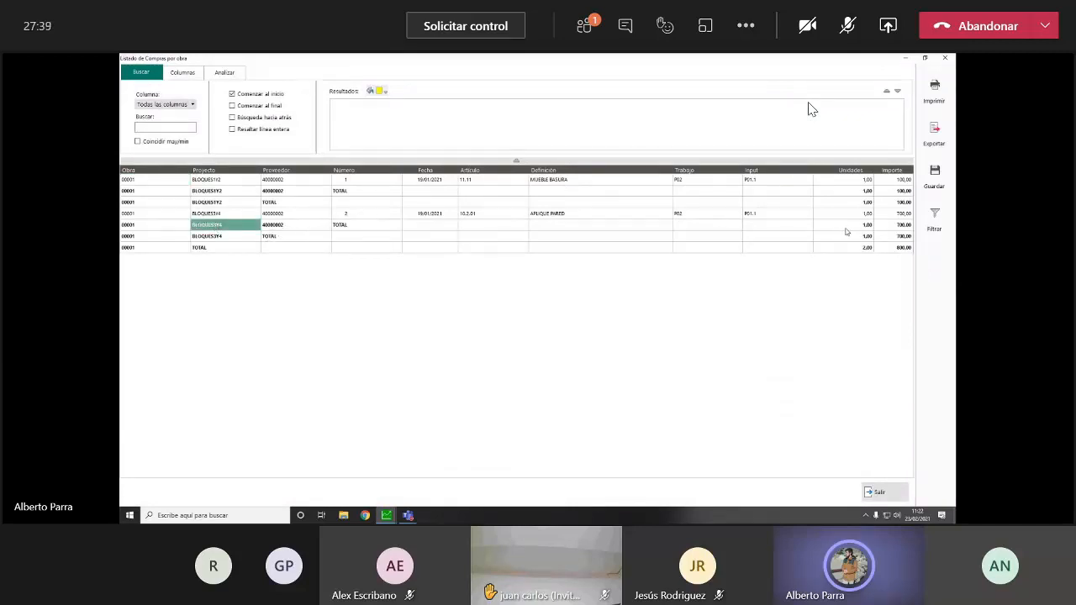
pyautogui.click(896, 226)
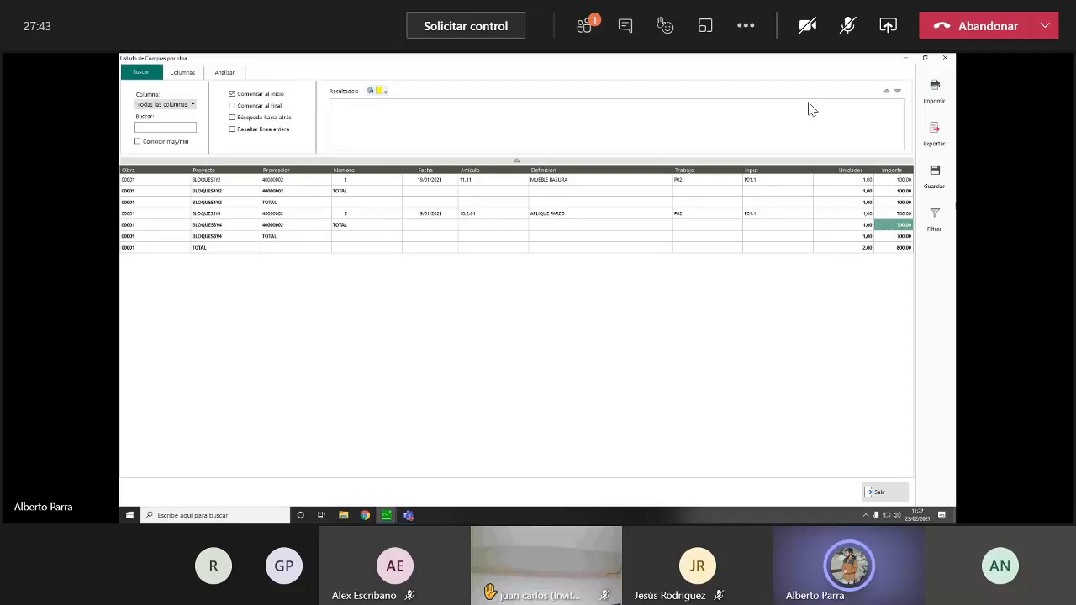
pyautogui.click(356, 217)
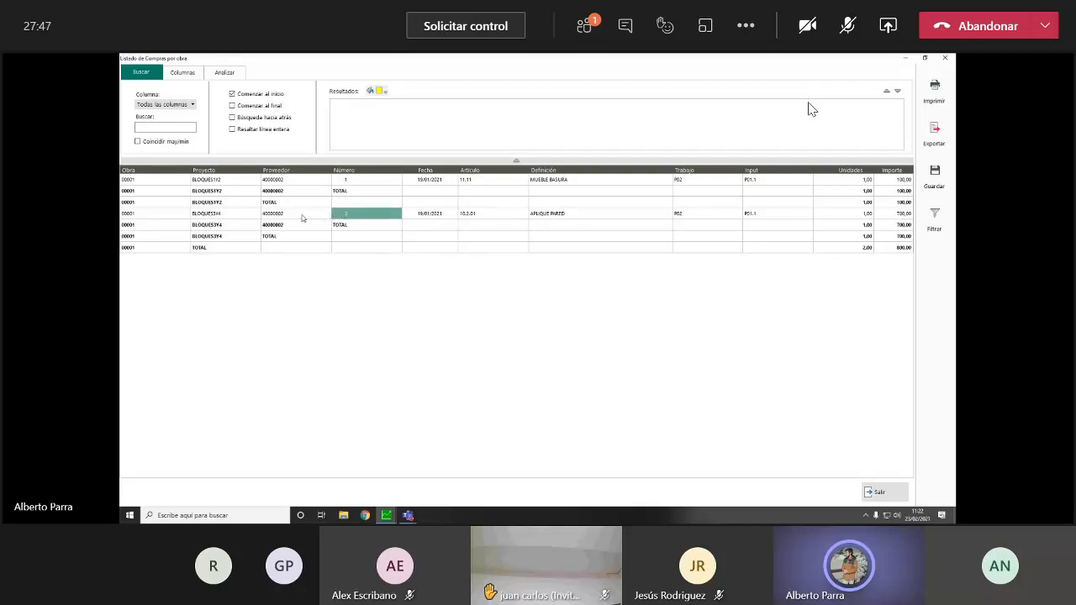
pyautogui.click(302, 216)
pyautogui.click(356, 215)
pyautogui.click(430, 218)
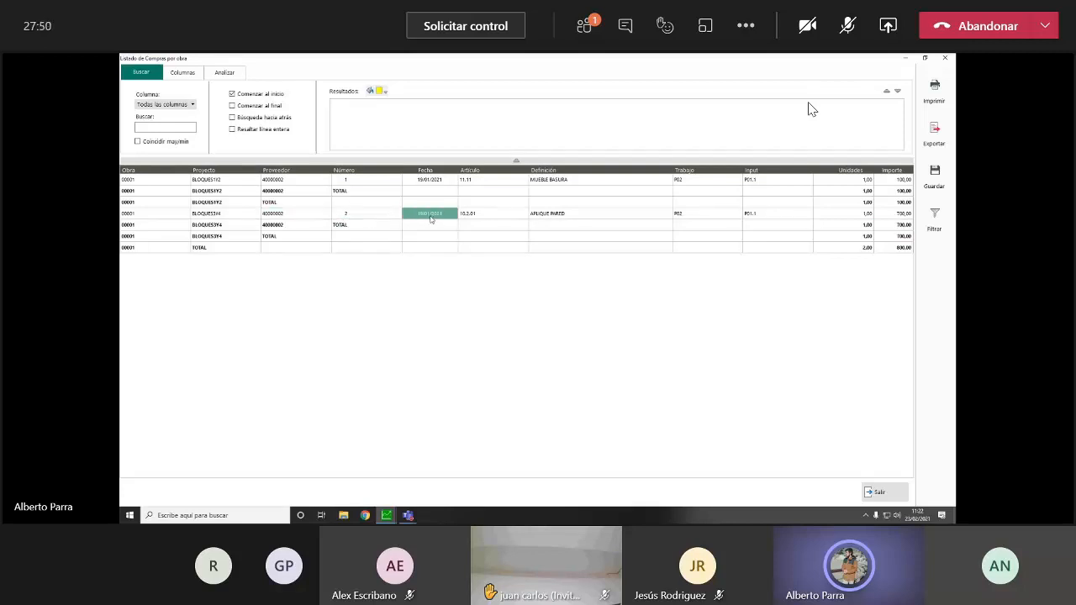
pyautogui.click(502, 217)
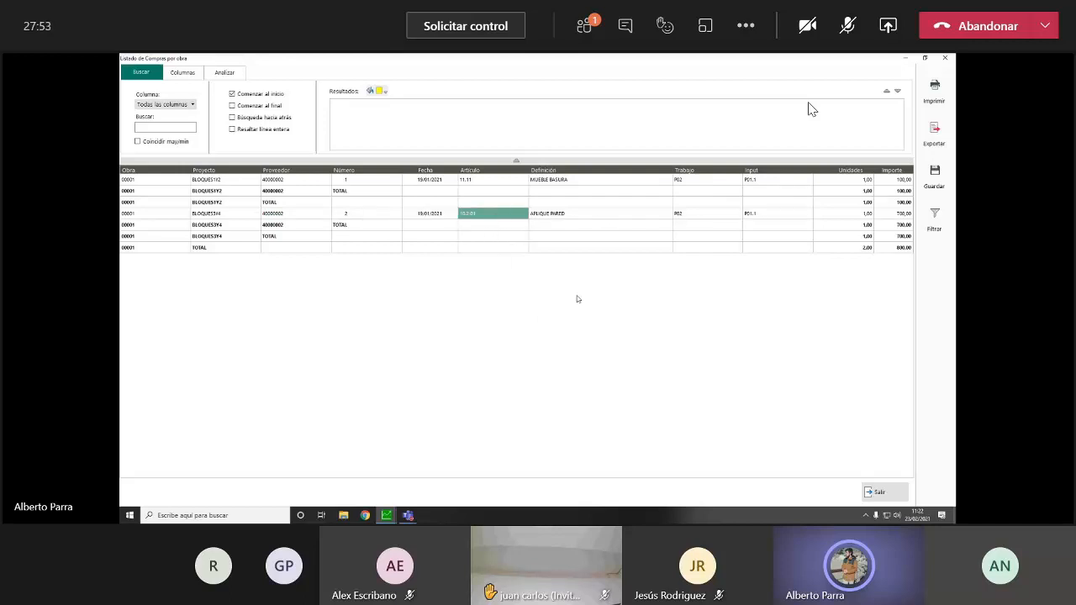
pyautogui.click(375, 224)
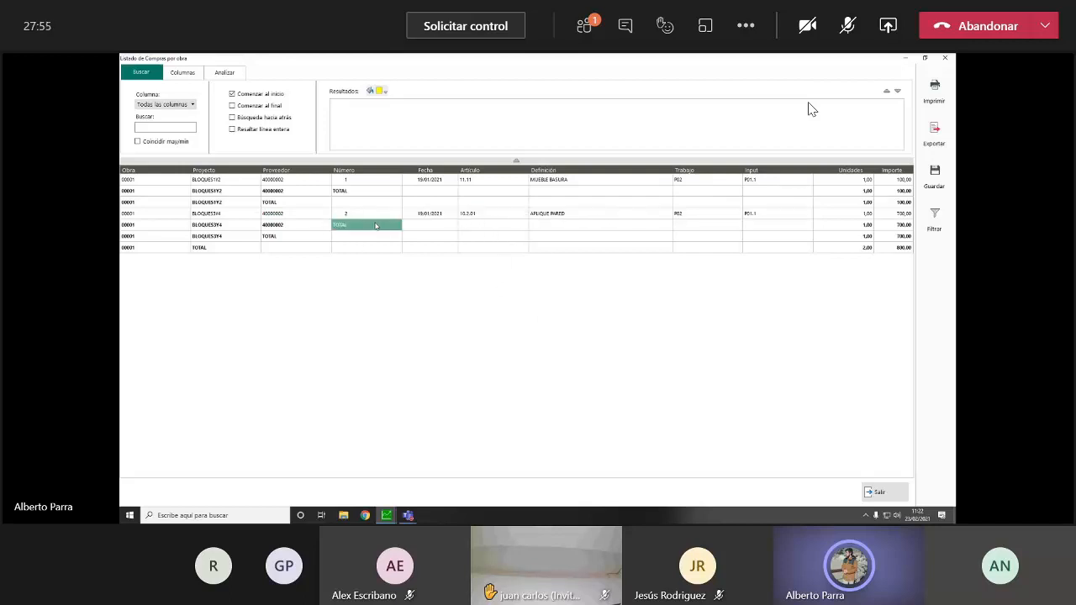
pyautogui.click(302, 236)
pyautogui.click(896, 213)
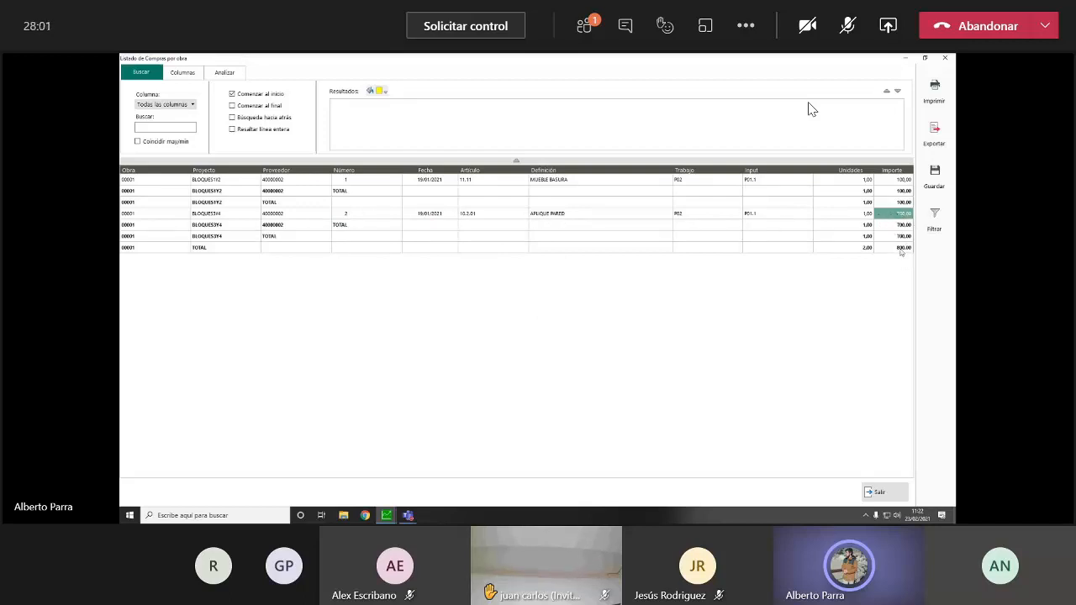
pyautogui.click(945, 58)
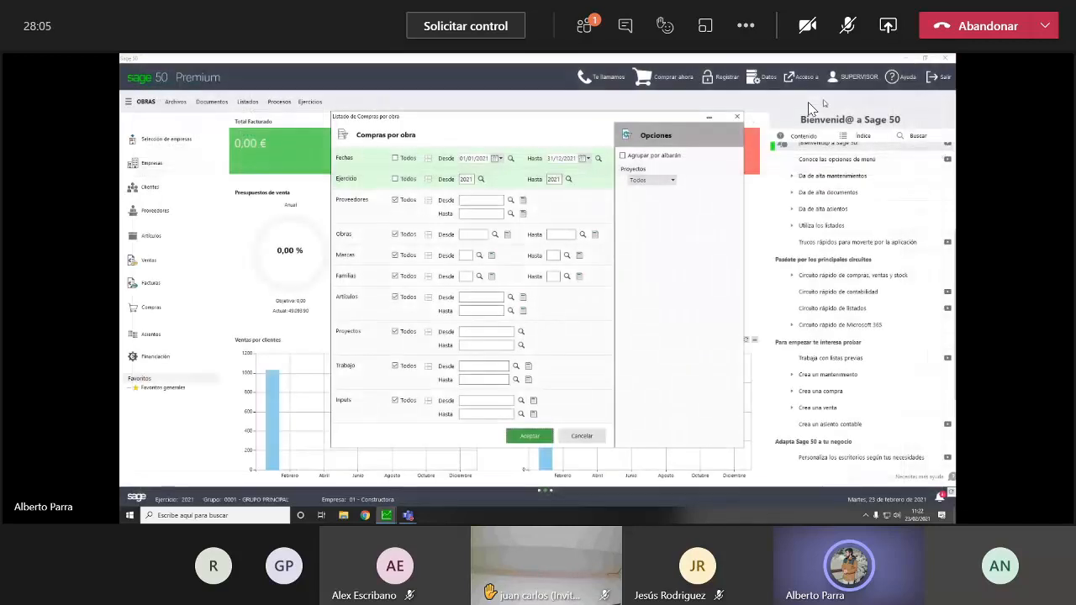
pyautogui.click(737, 116)
# - Generate the works comparison report for 01/01/2021 to 31/12/2021 without grouping, check its project, work and input columns, and close the results
pyautogui.click(248, 102)
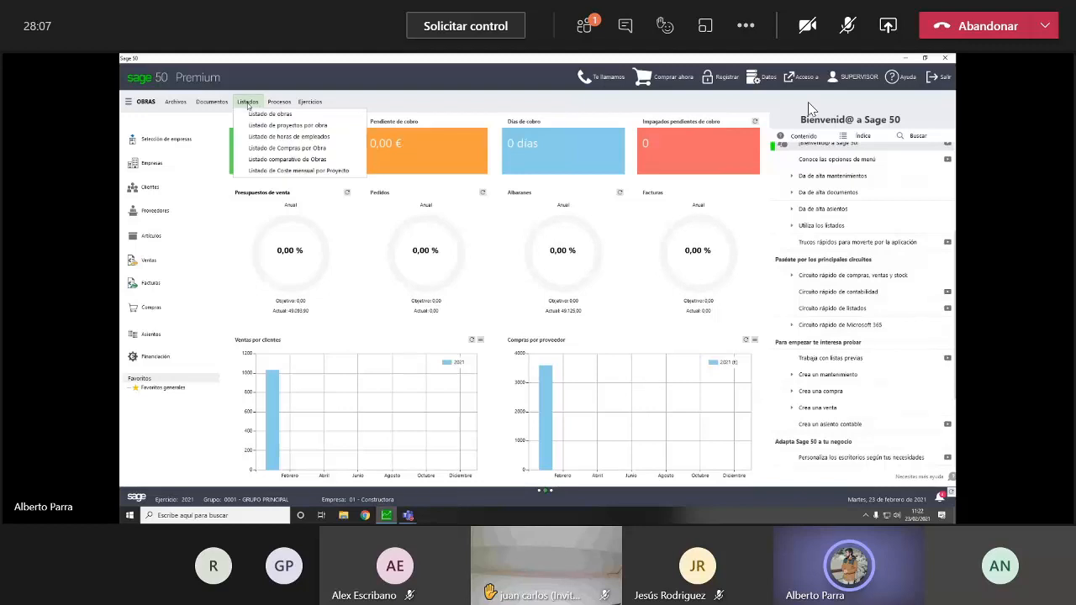
pyautogui.click(248, 102)
pyautogui.click(248, 102)
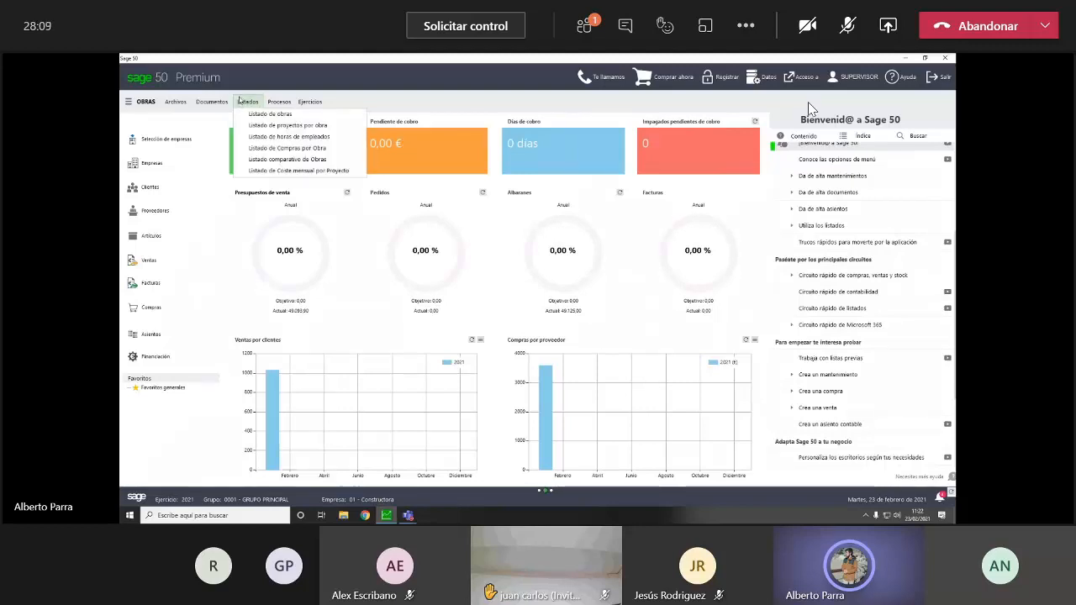
pyautogui.click(265, 159)
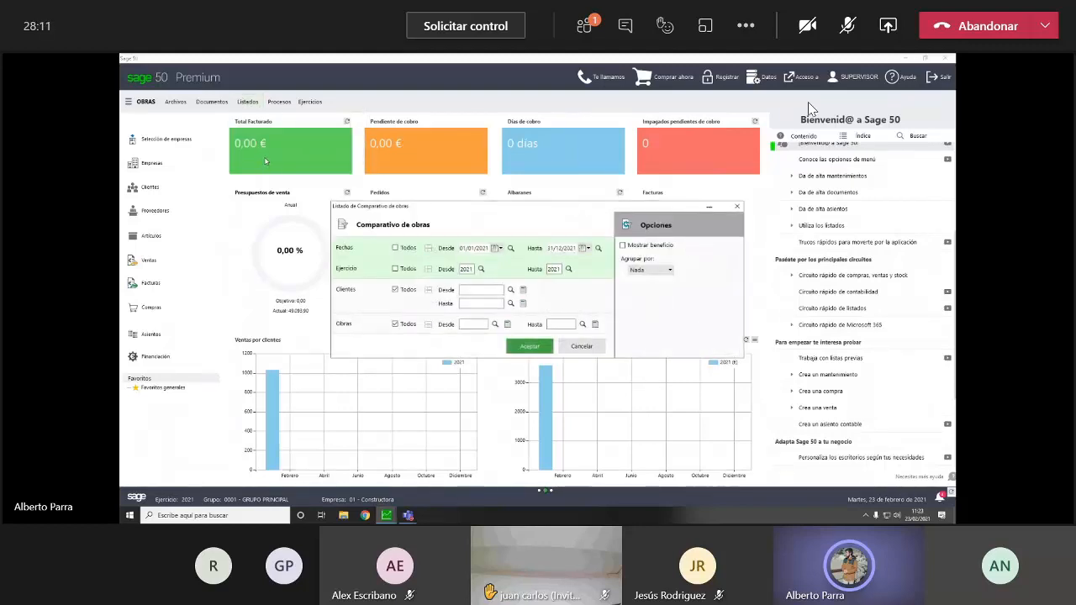
pyautogui.click(515, 348)
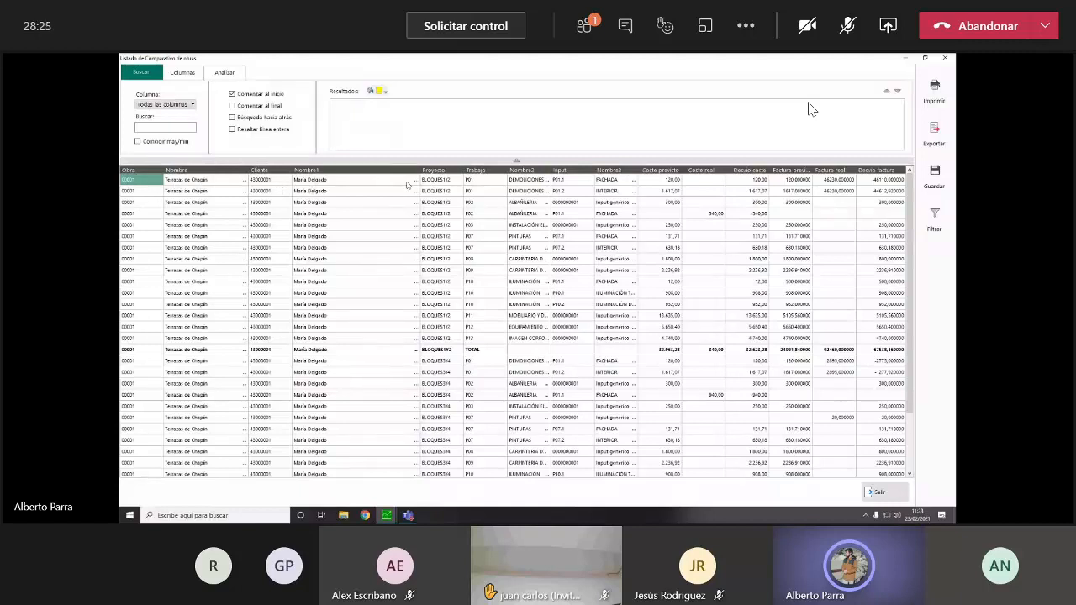
pyautogui.click(447, 179)
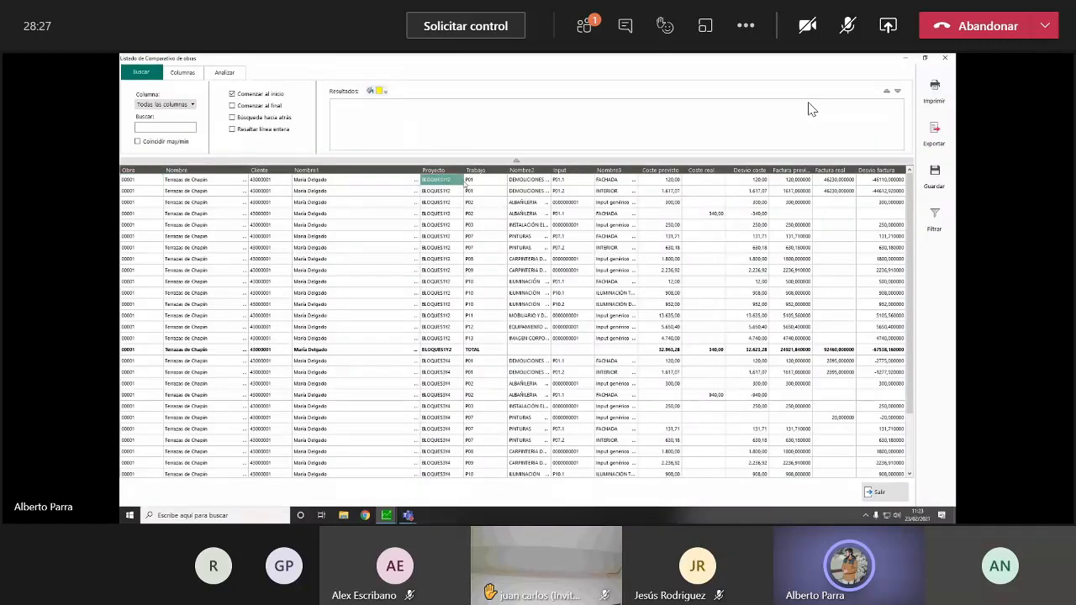
pyautogui.click(482, 183)
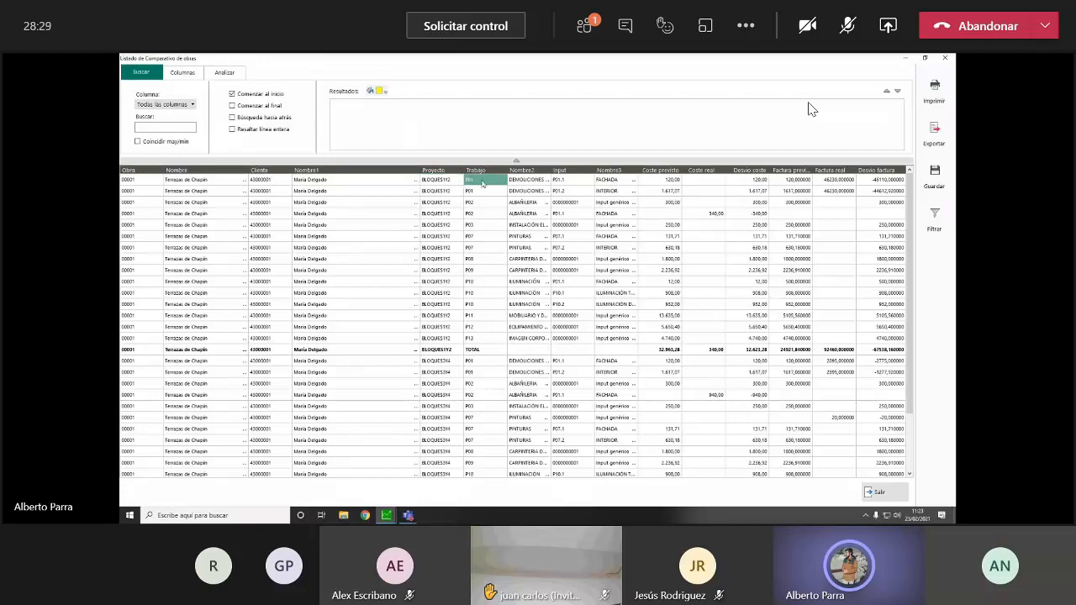
pyautogui.click(583, 183)
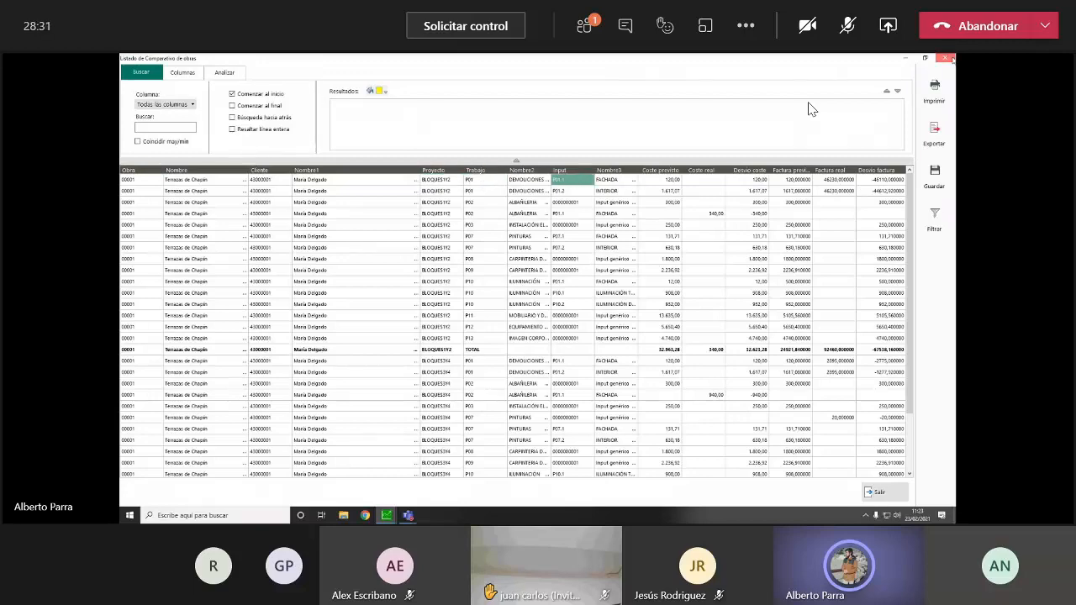
pyautogui.press('Escape')
# - Generate the works comparison report again grouped by Proyectos and sort its rows by Coste previsto
pyautogui.click(649, 270)
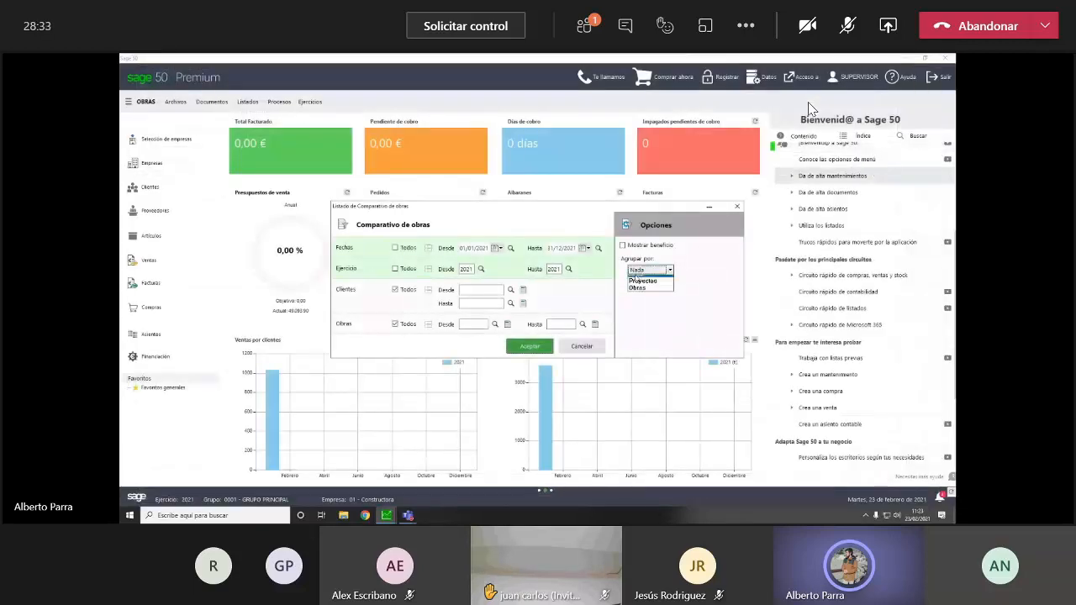
pyautogui.click(645, 283)
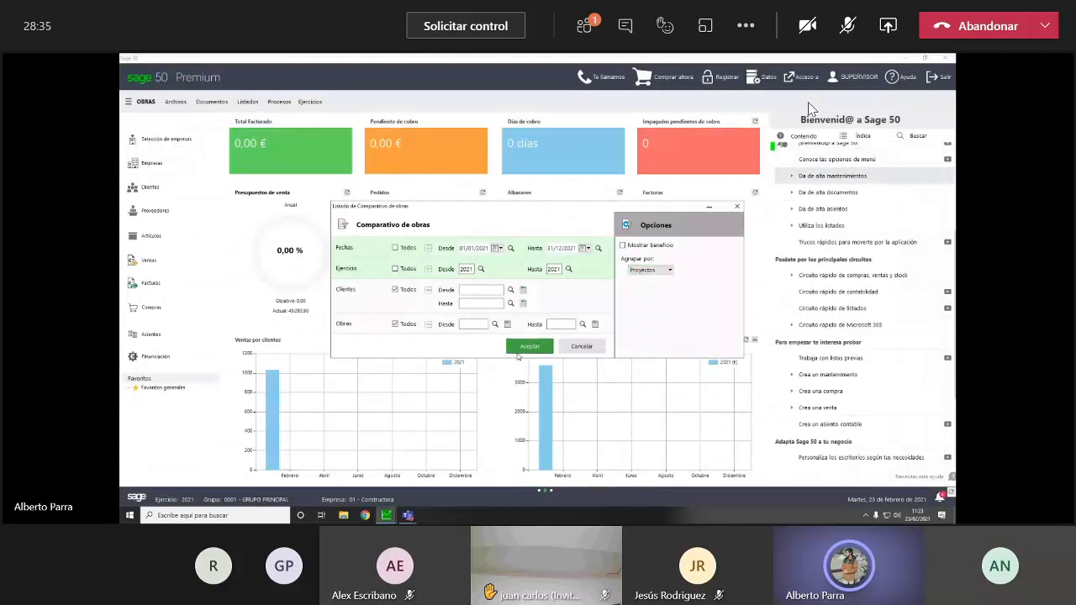
pyautogui.click(530, 346)
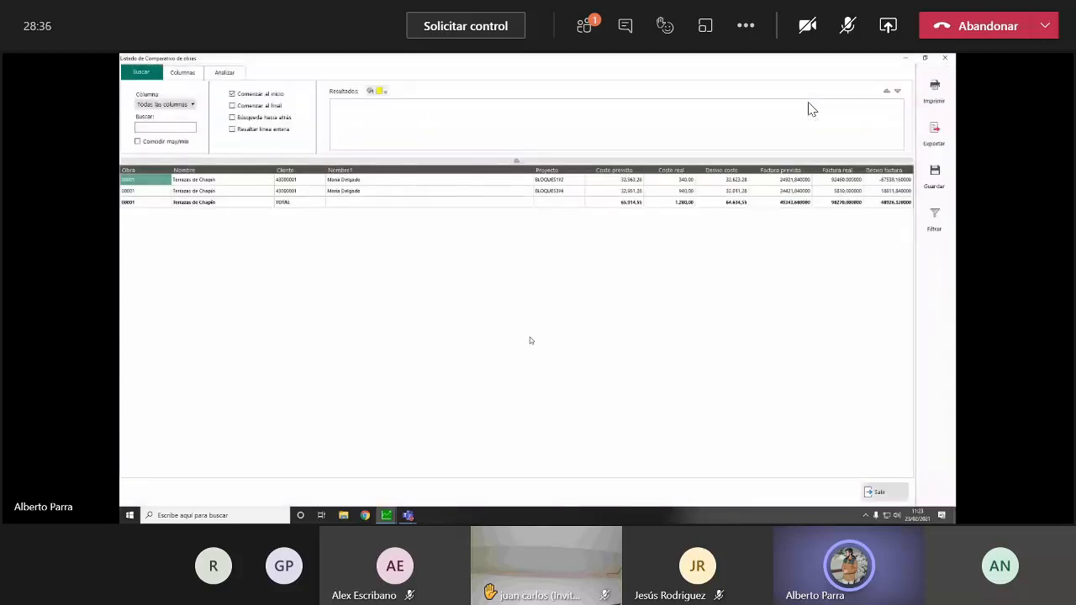
pyautogui.click(616, 170)
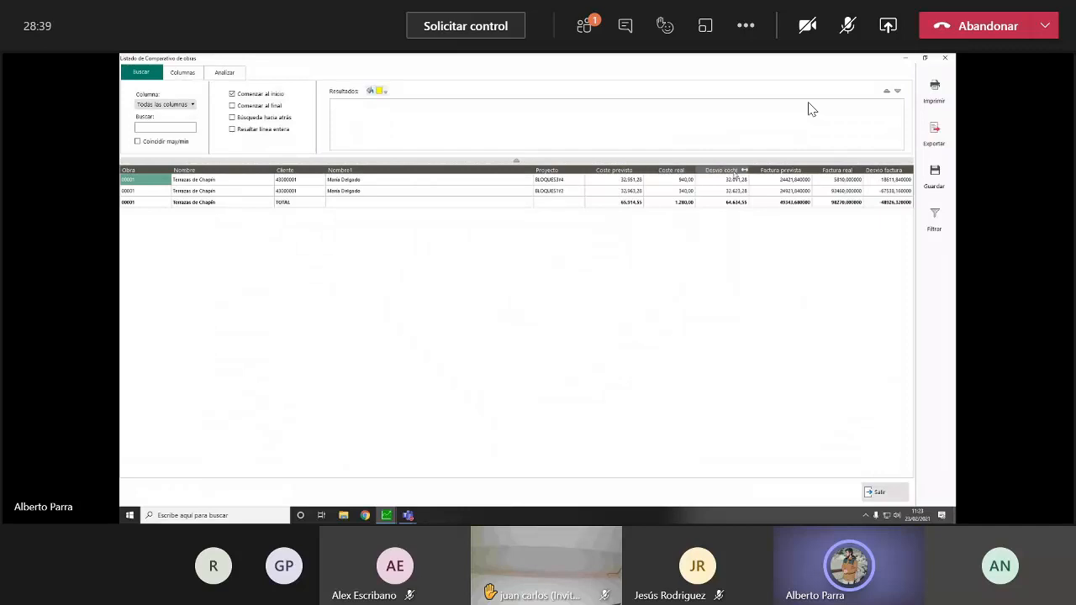